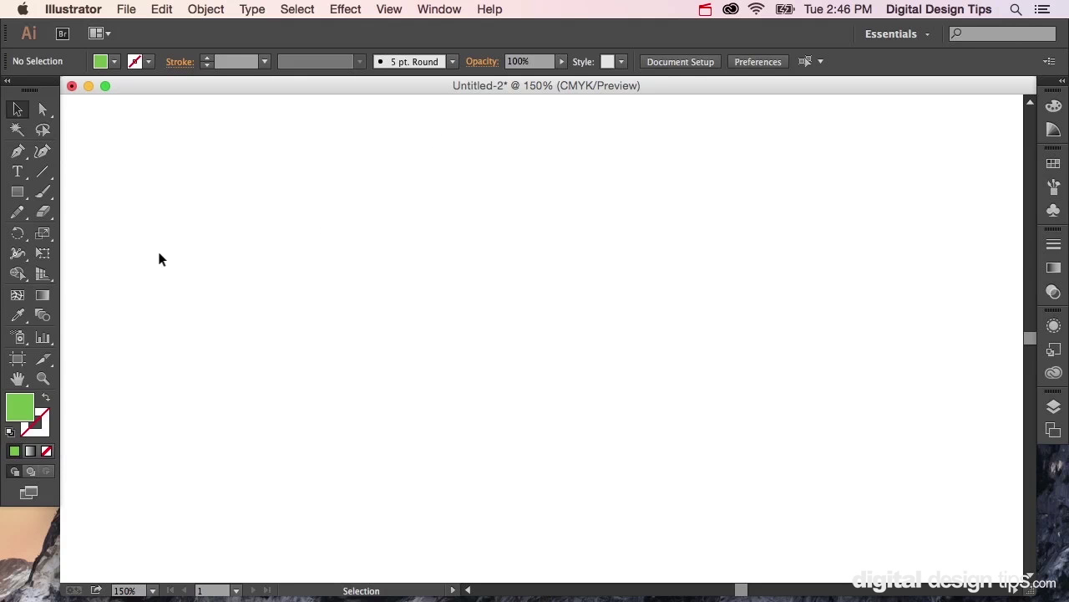
Draw a green circle about 145 pt wide with the Ellipse Tool
click(17, 192)
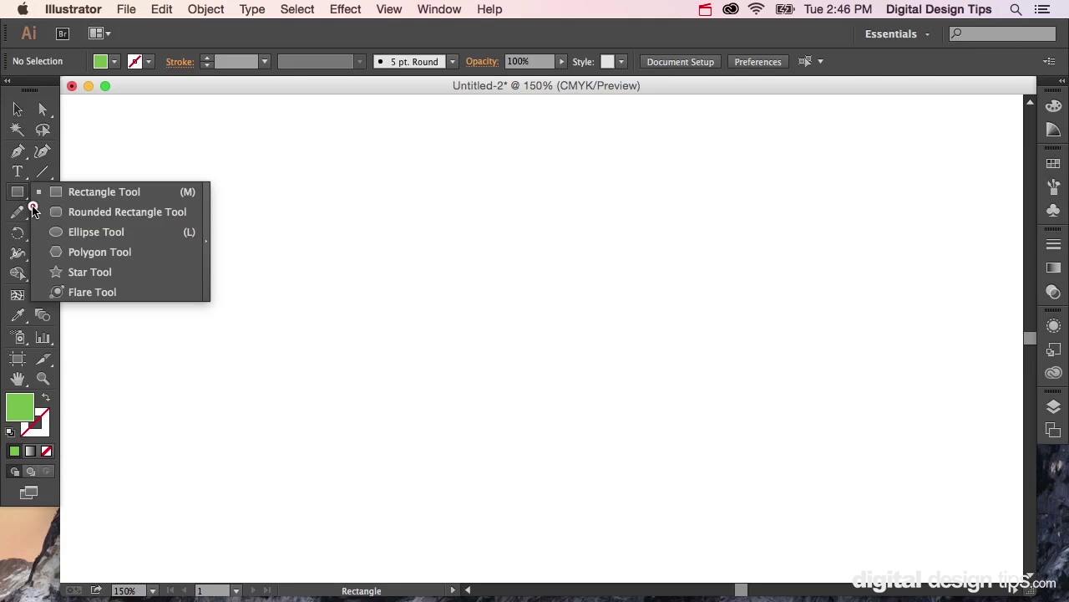
click(72, 231)
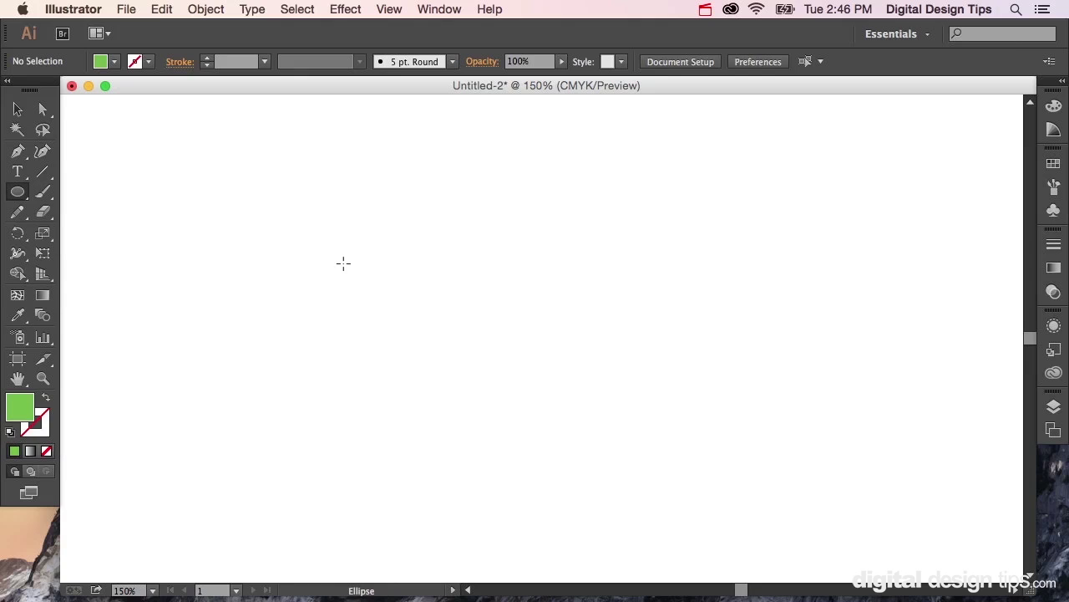
drag(315, 234, 496, 402)
click(18, 109)
Move the green circle right and paste a copy overlapping its left side
click(218, 220)
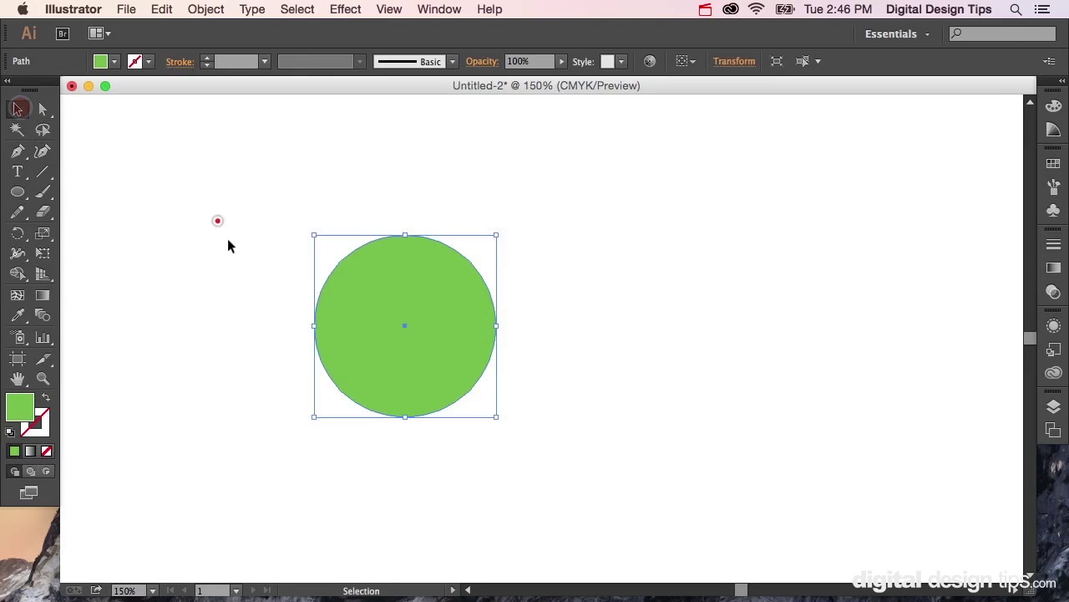
drag(425, 313, 627, 318)
click(162, 10)
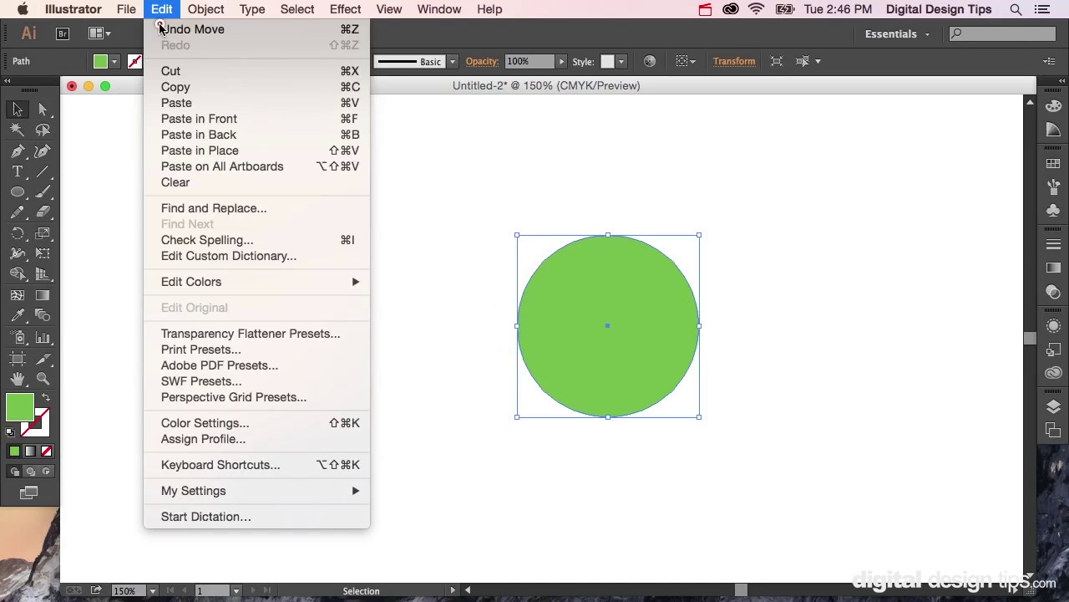
click(170, 84)
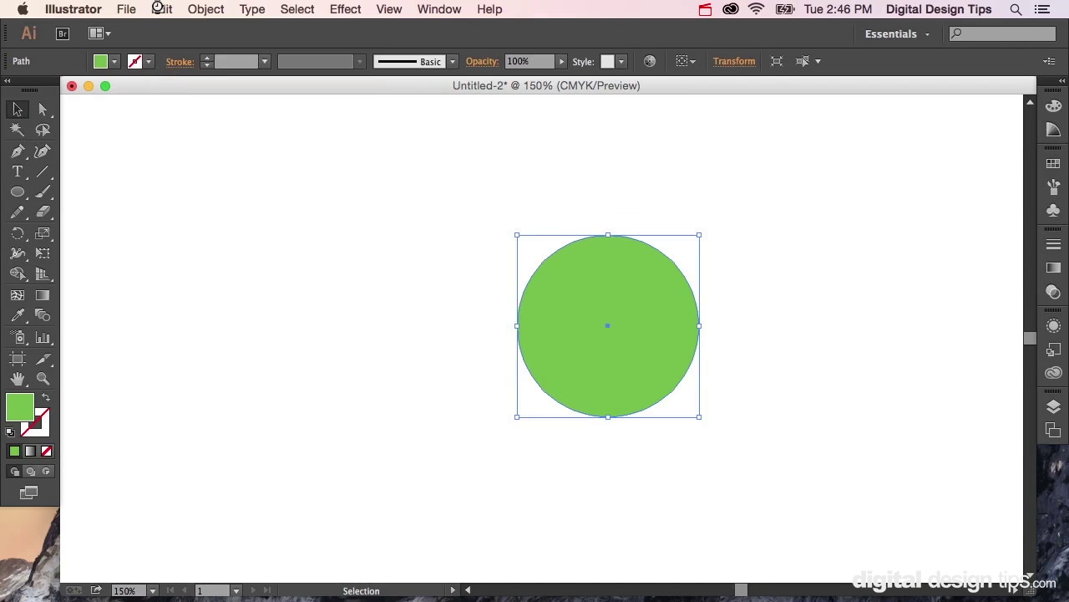
click(158, 8)
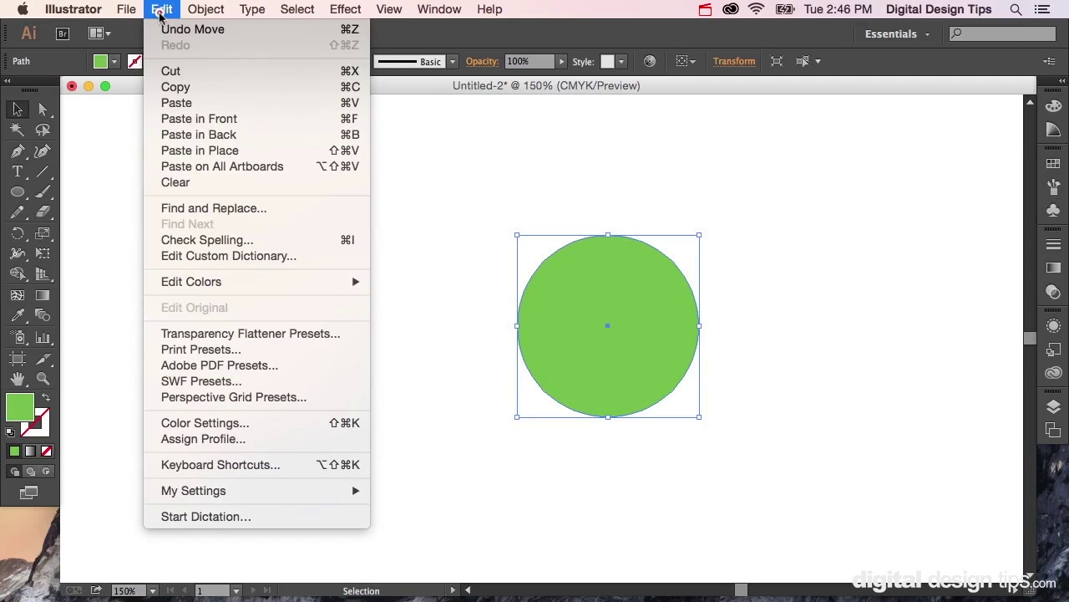
click(176, 102)
drag(522, 312, 494, 307)
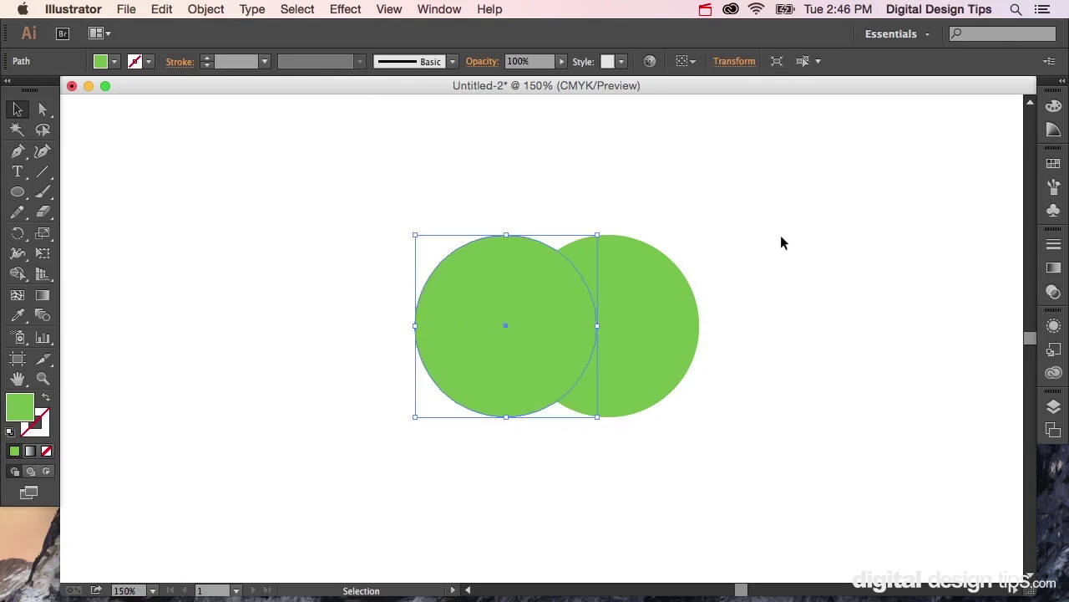
Fill the pasted circle black (K 100) and select both circles
click(1053, 105)
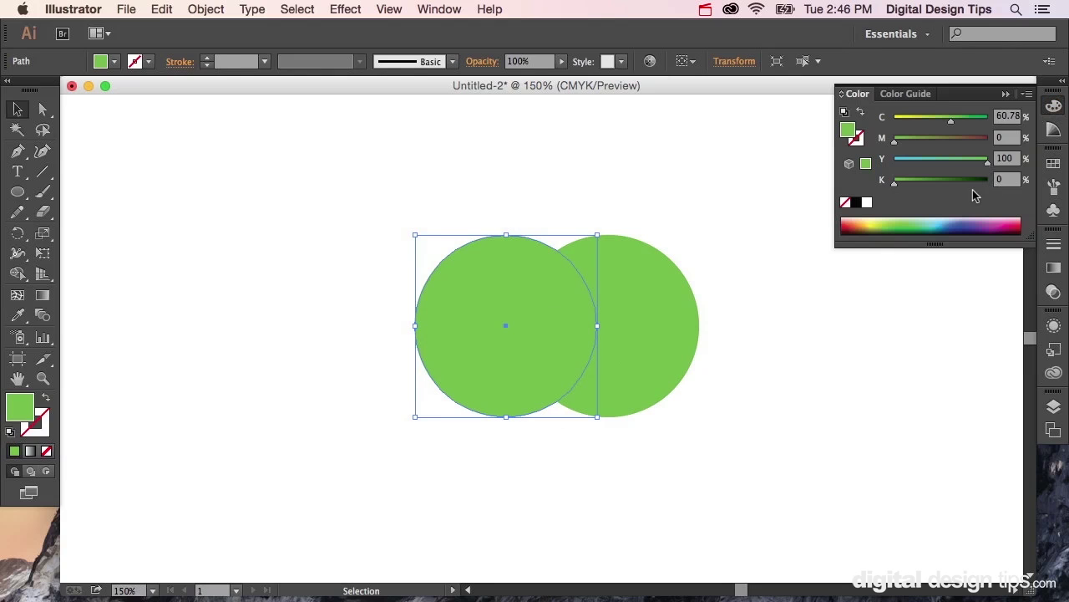
drag(955, 186, 1028, 189)
click(524, 187)
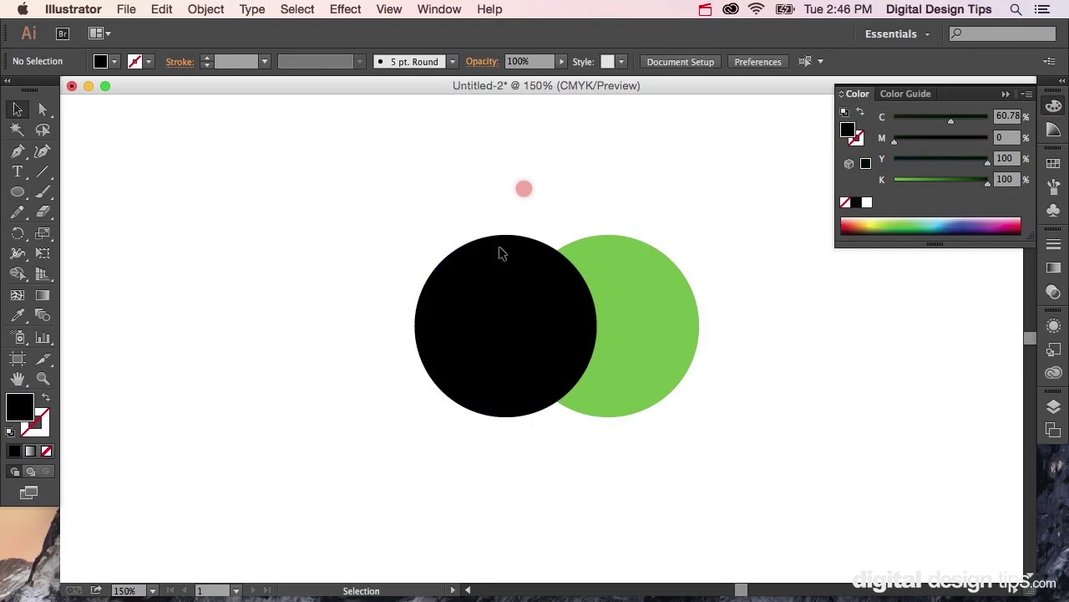
click(1006, 94)
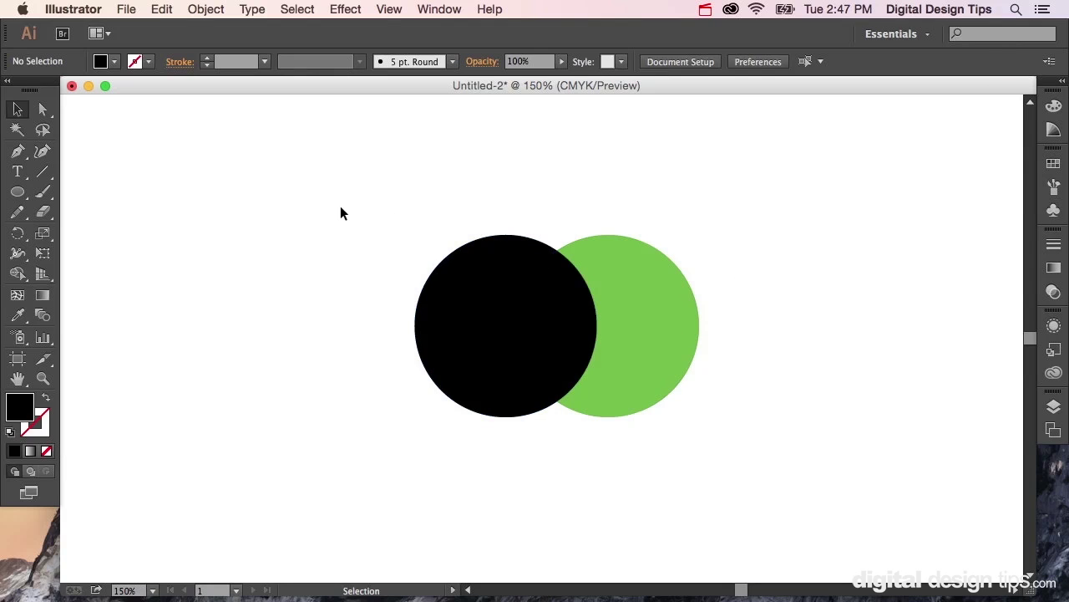
drag(289, 189, 800, 418)
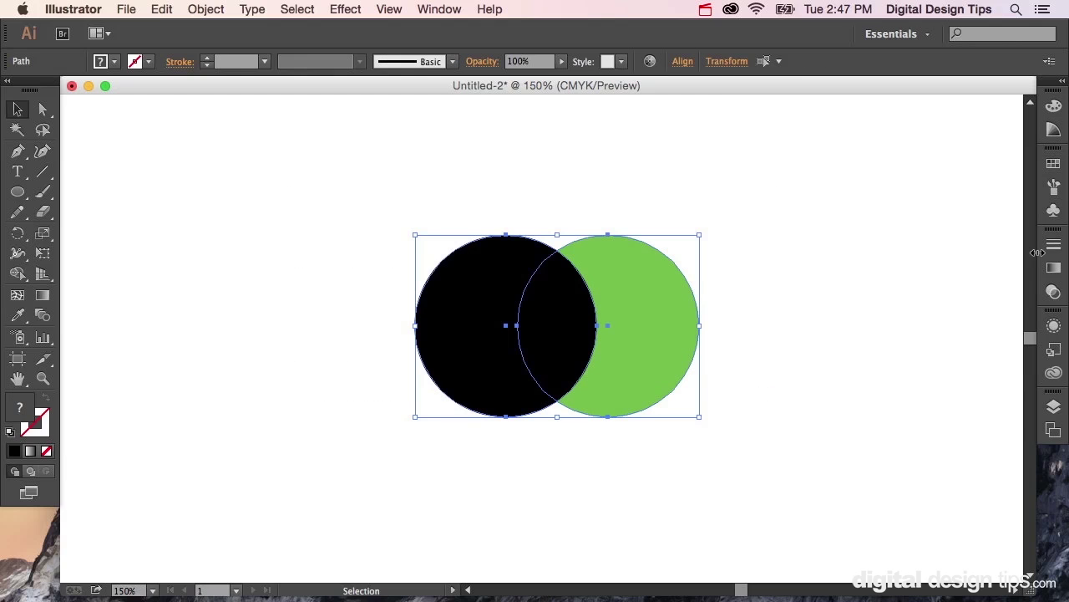
Open the Pathfinder panel from the Window menu and reselect both circles
click(436, 9)
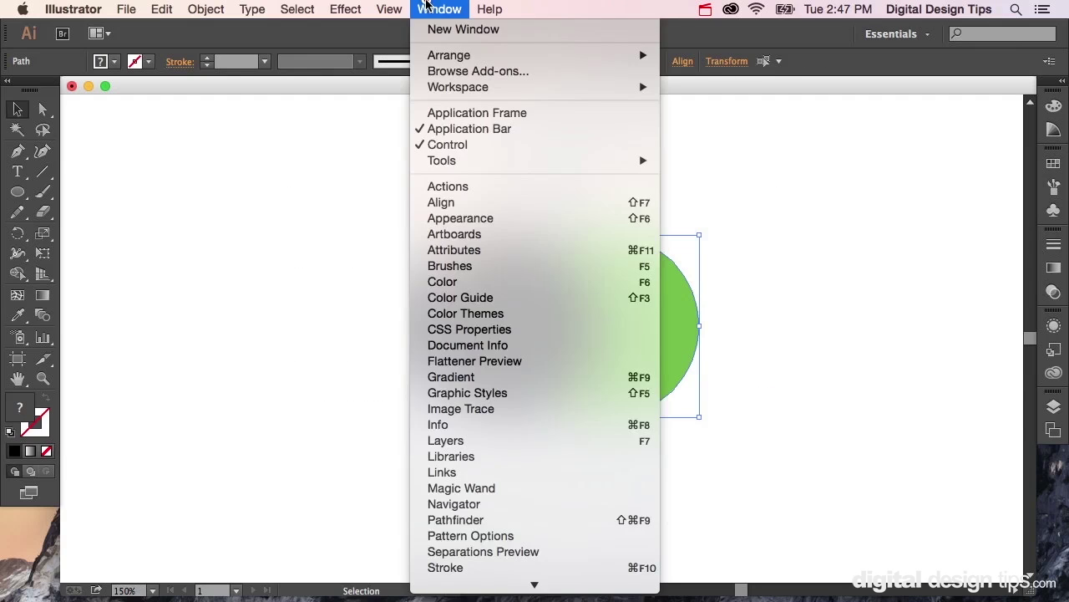
click(564, 523)
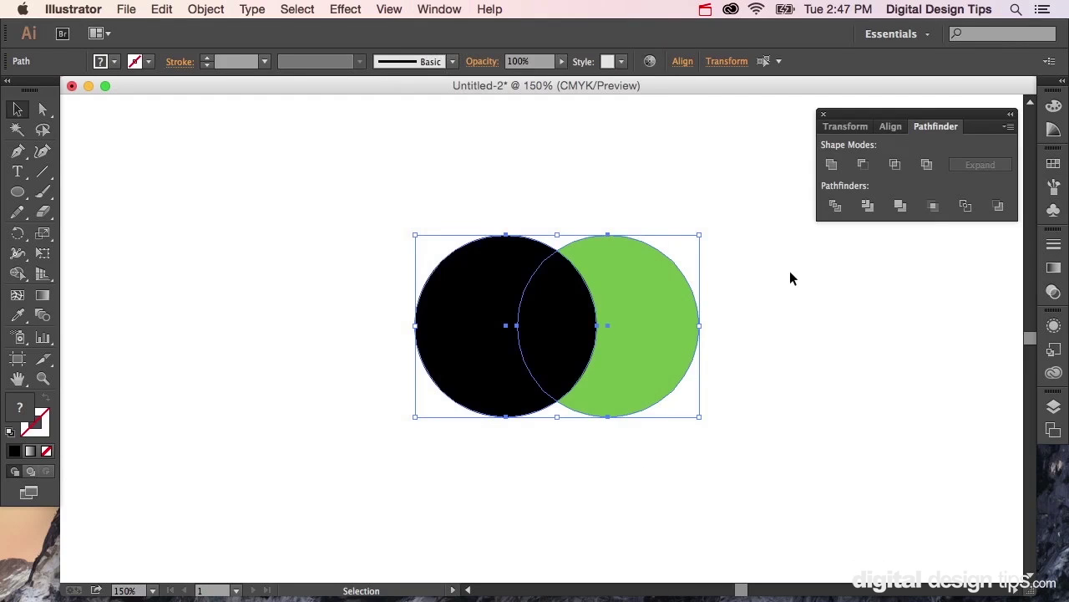
click(759, 380)
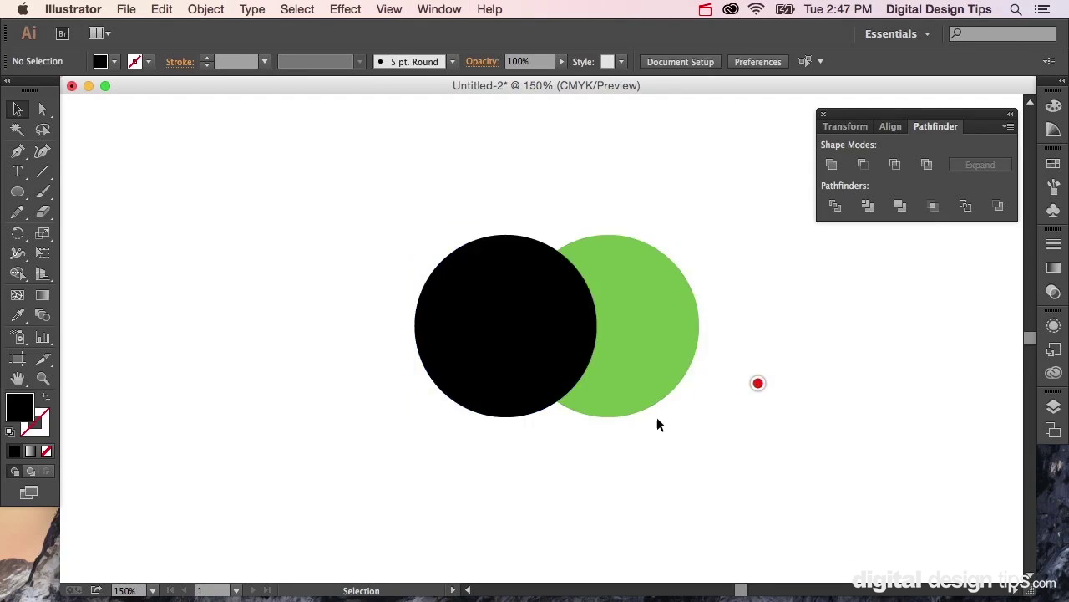
drag(362, 182, 732, 493)
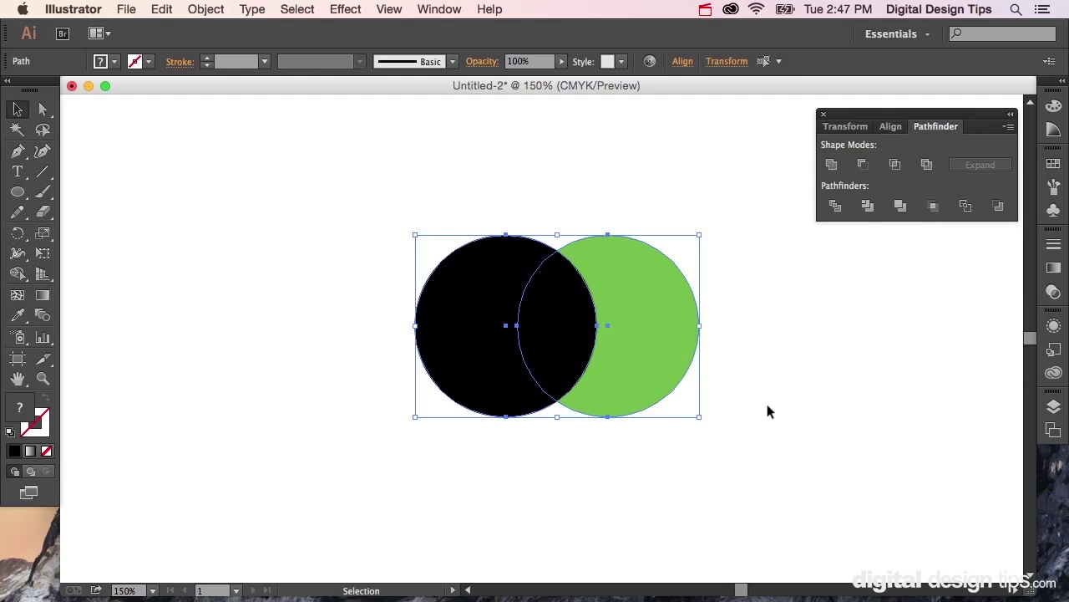
Divide the overlapping circles with Pathfinder and ungroup the pieces
click(837, 206)
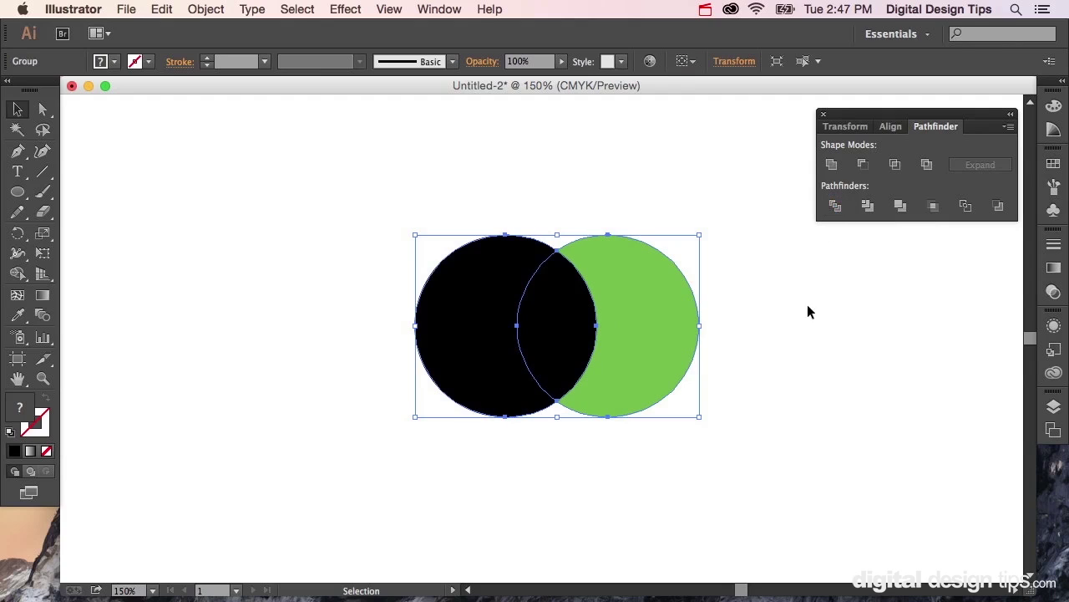
click(807, 312)
click(614, 306)
click(201, 10)
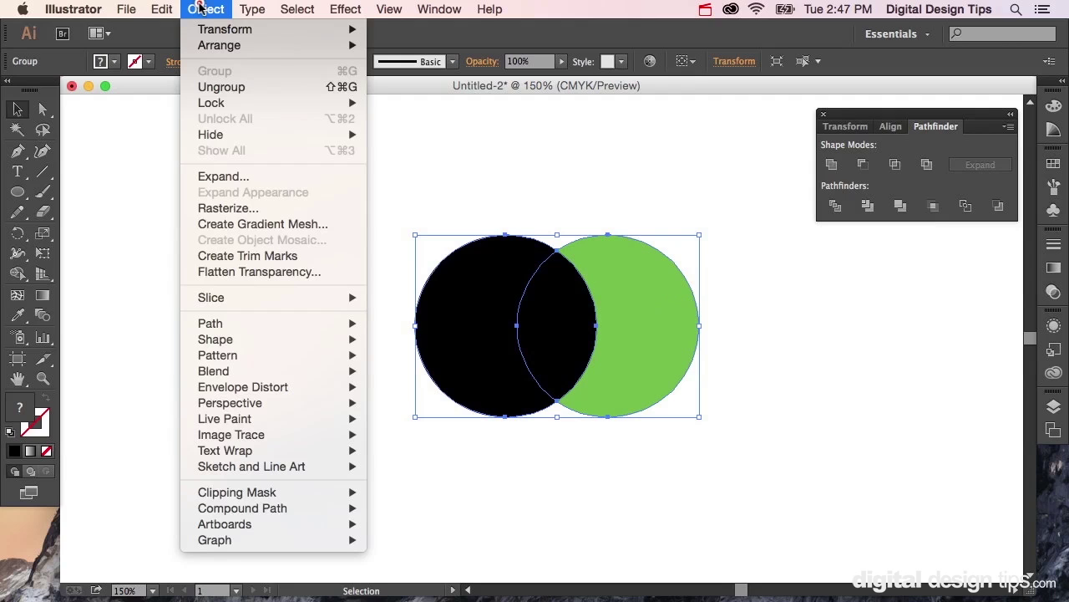
click(234, 92)
Delete the middle lens piece, leaving black and green crescents
click(313, 264)
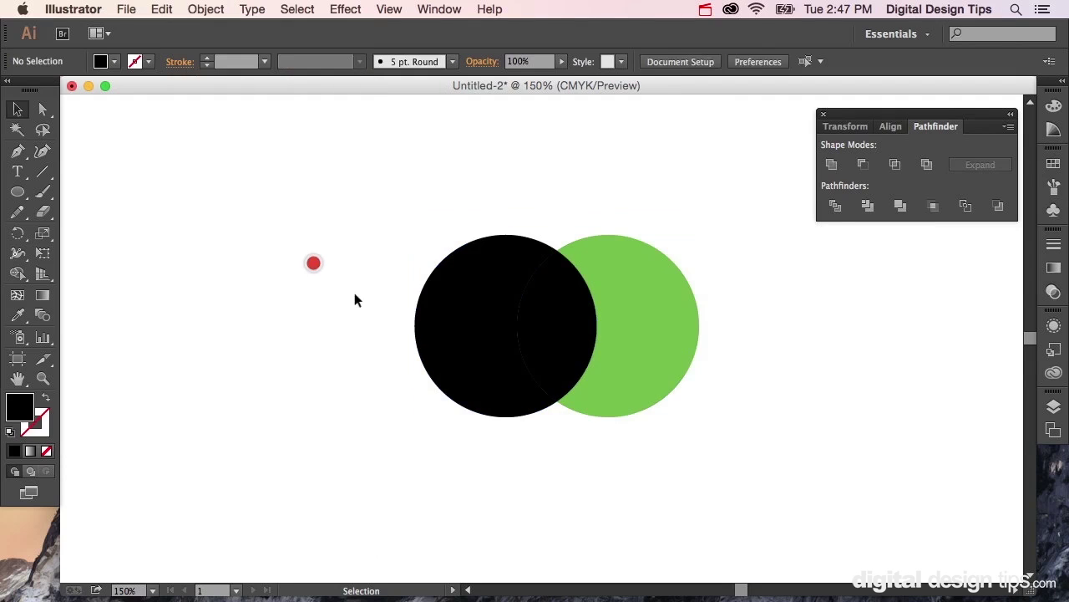
click(568, 308)
key(Delete)
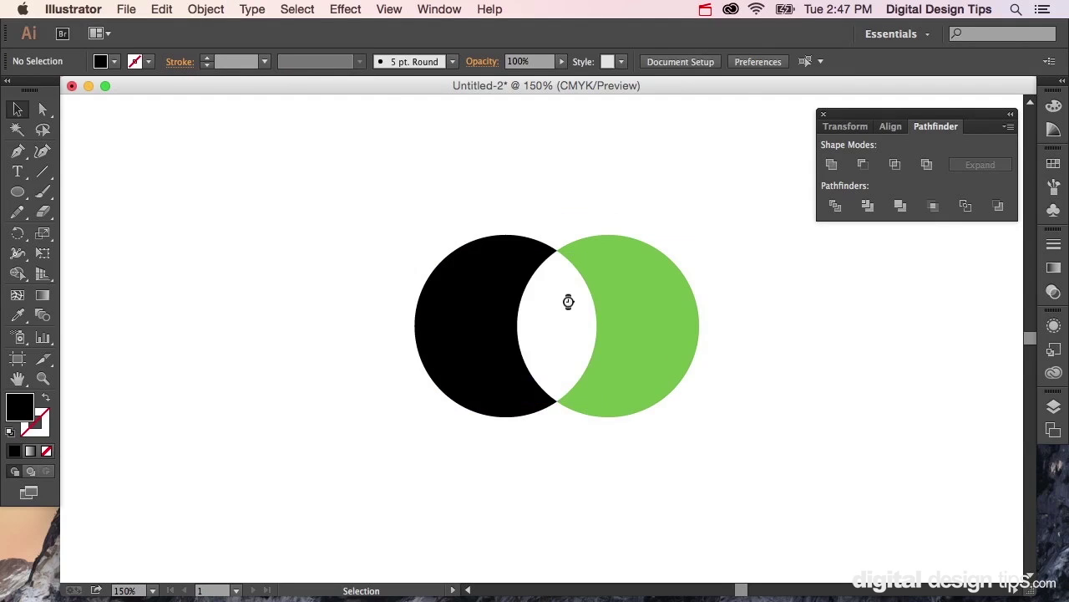
drag(257, 256, 695, 387)
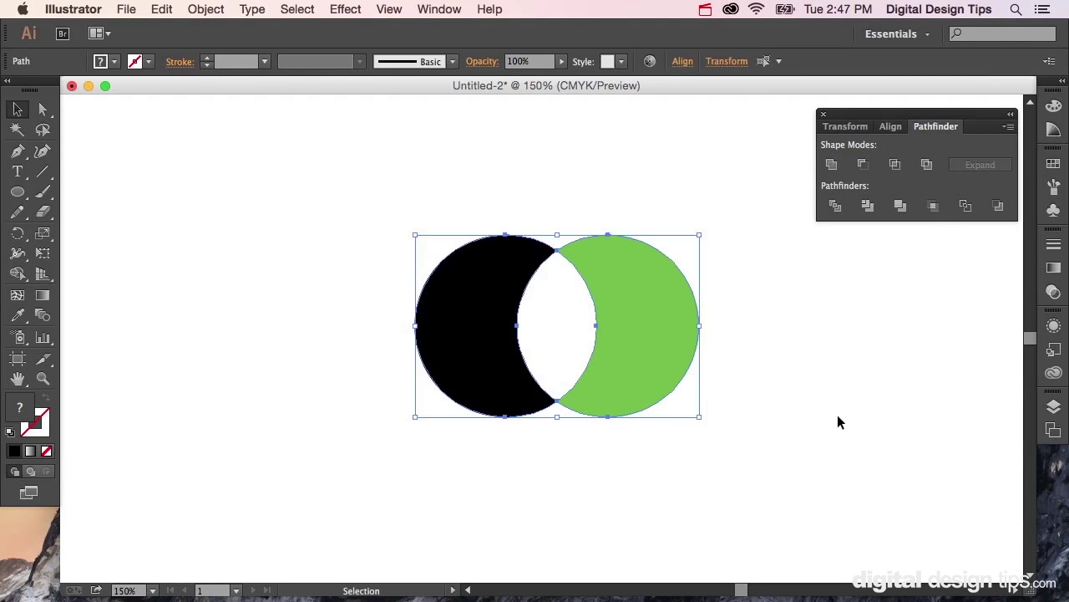
click(838, 412)
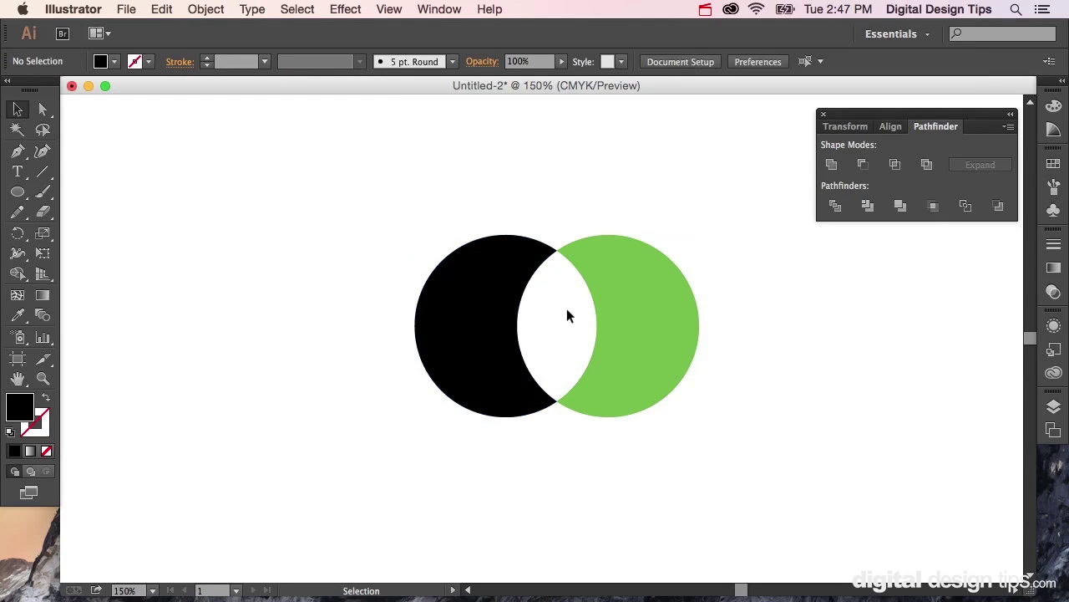
Undo twice to restore the two whole overlapping circles, then select both
key(super+z)
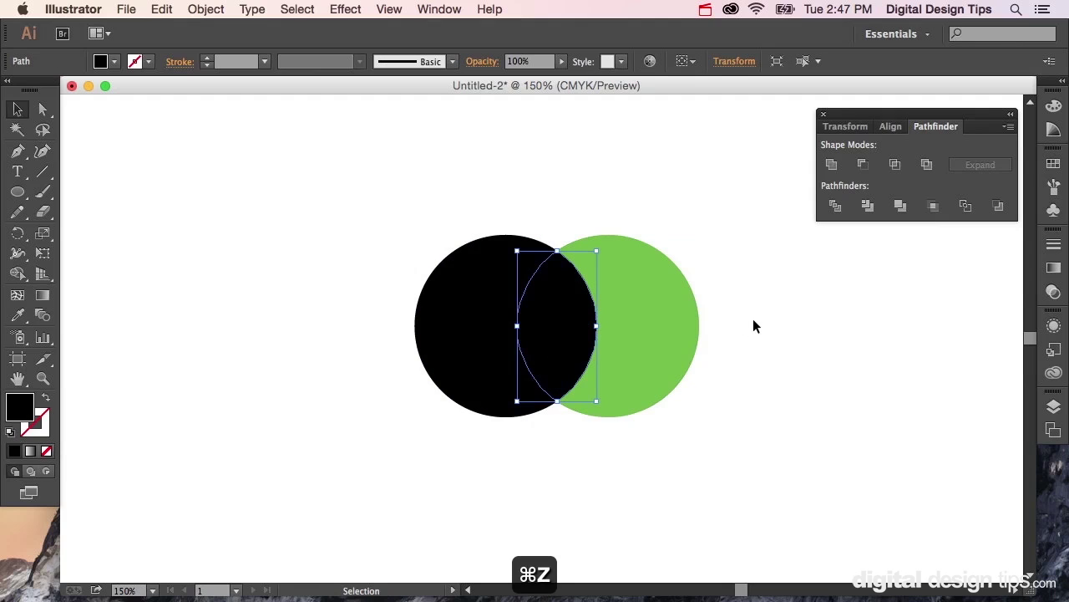
key(super+z)
key(super+z)
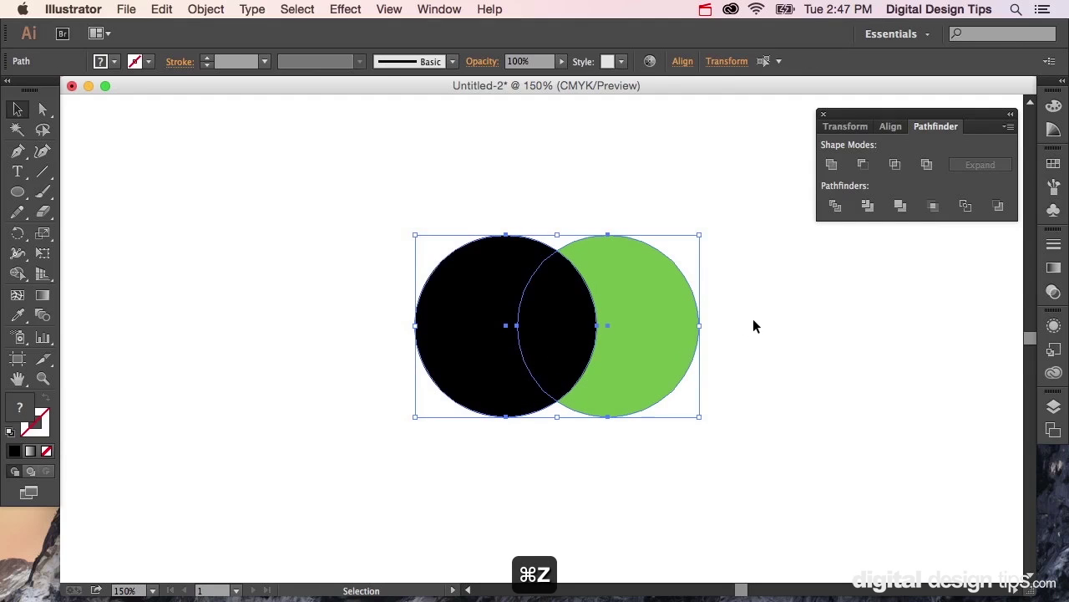
click(753, 318)
click(557, 321)
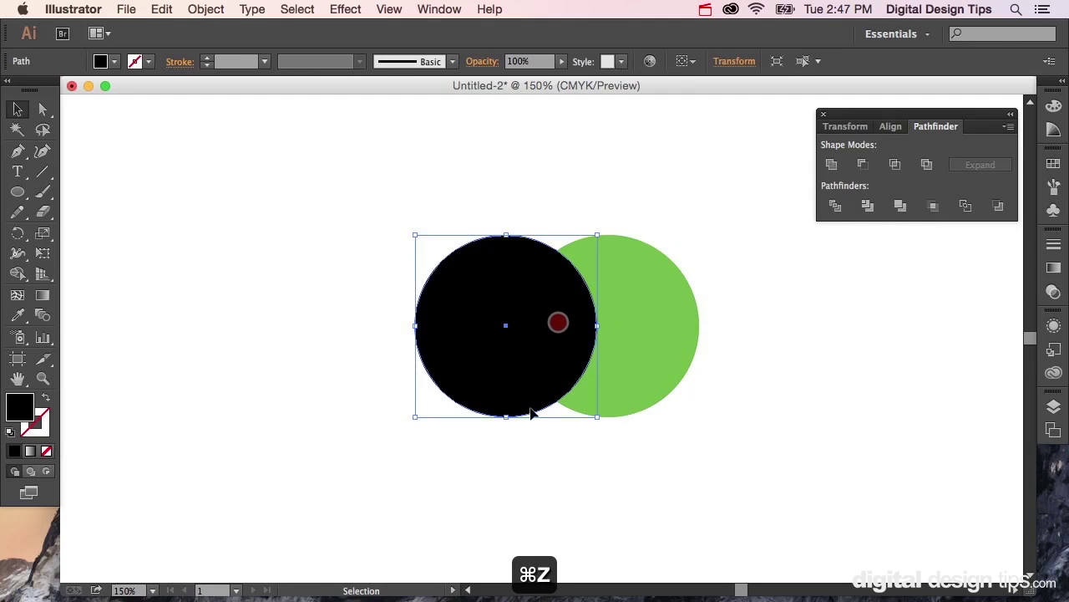
click(740, 313)
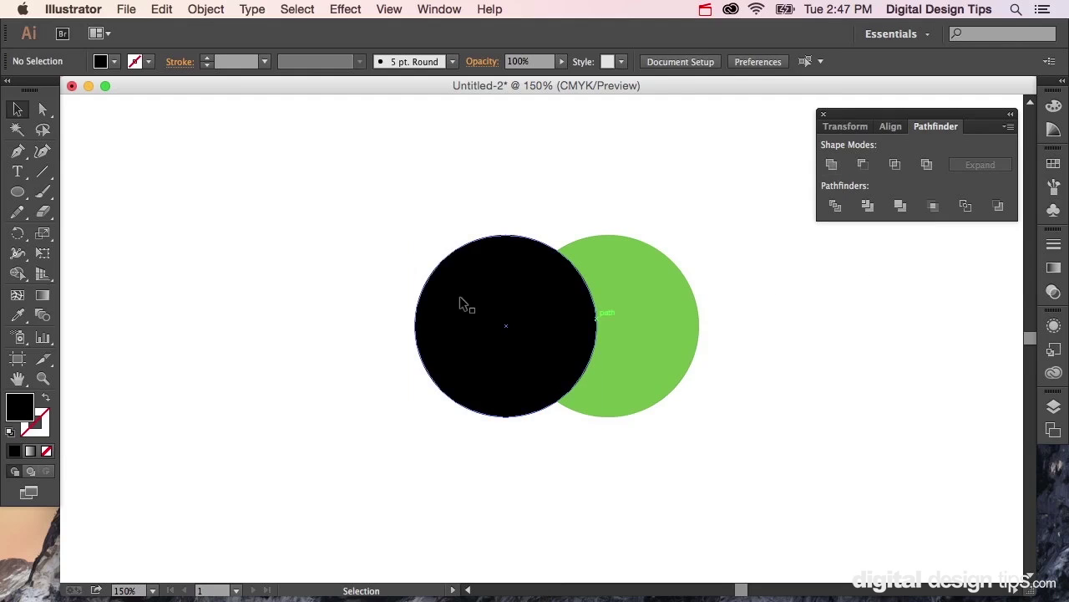
drag(293, 202, 757, 462)
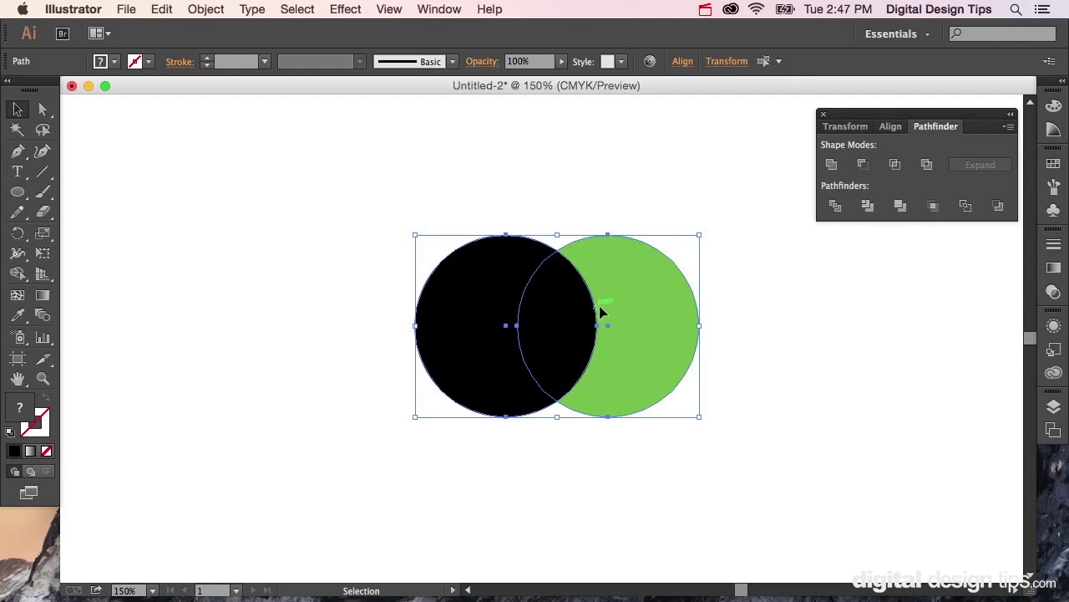
click(764, 337)
drag(321, 281, 715, 394)
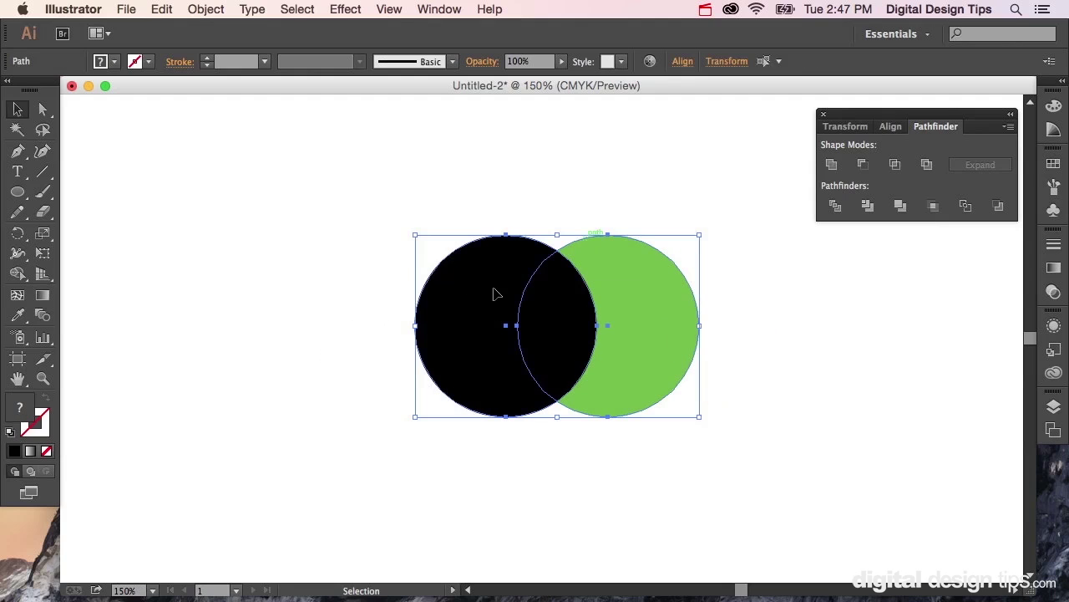
click(832, 164)
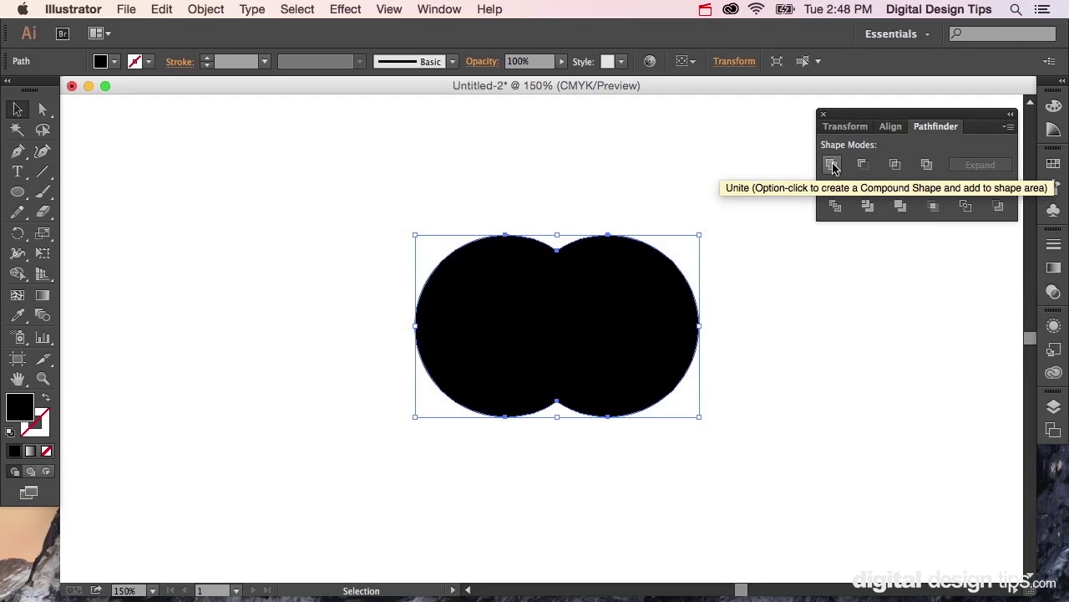
click(621, 168)
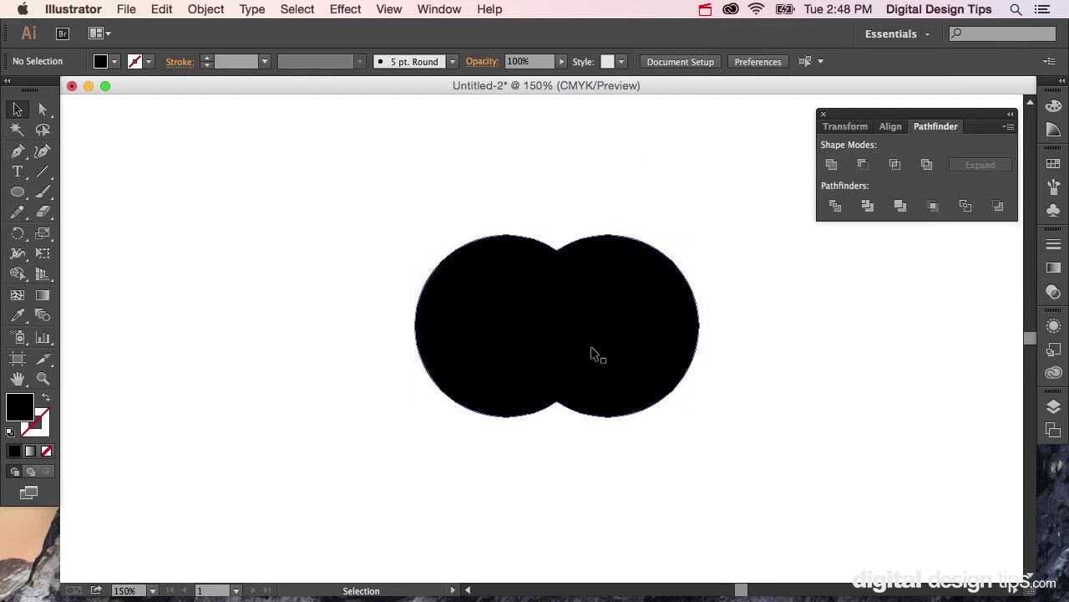
click(601, 318)
click(790, 318)
click(495, 329)
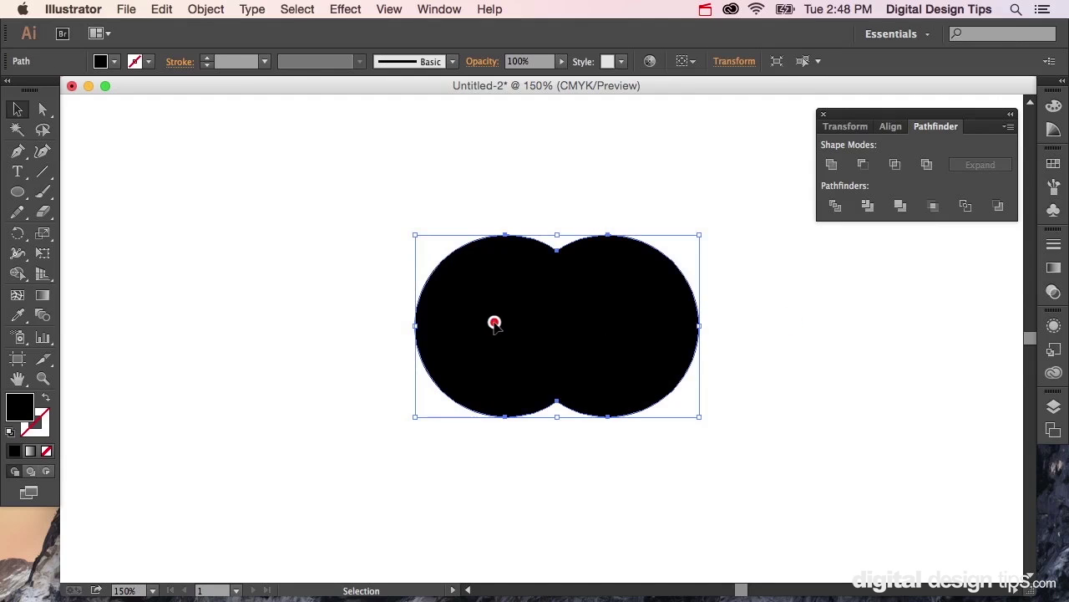
key(super+z)
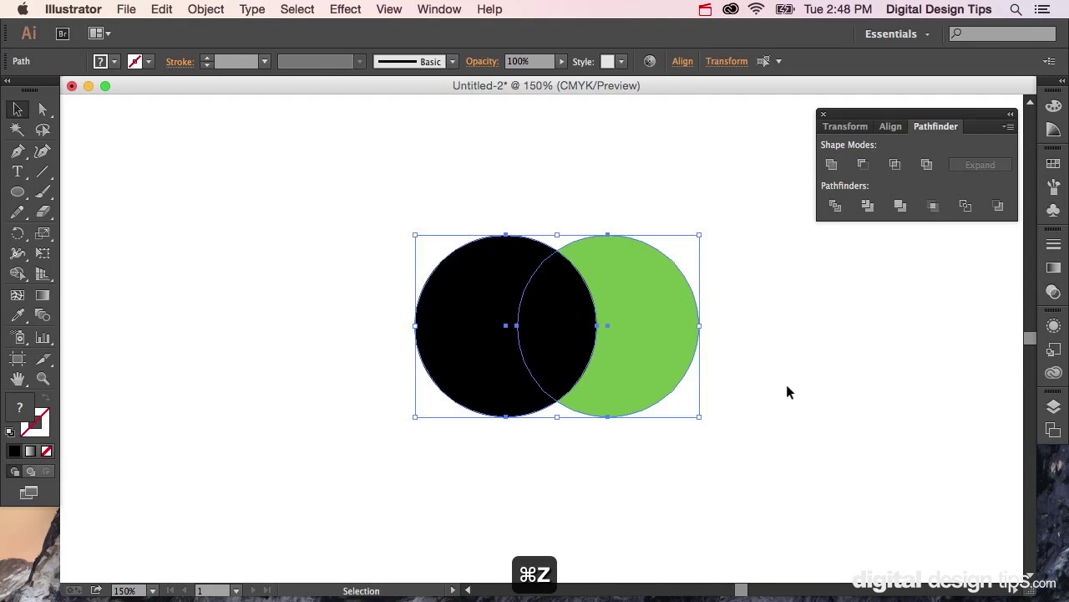
click(786, 391)
Delete the black circle and shift the green circle slightly left
click(630, 354)
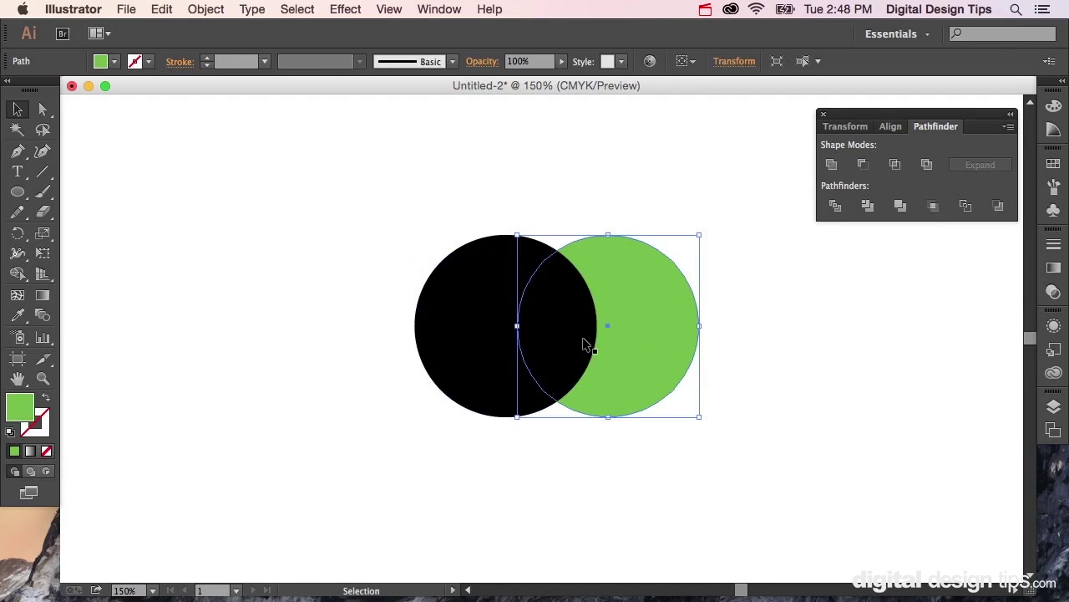
click(492, 309)
key(Delete)
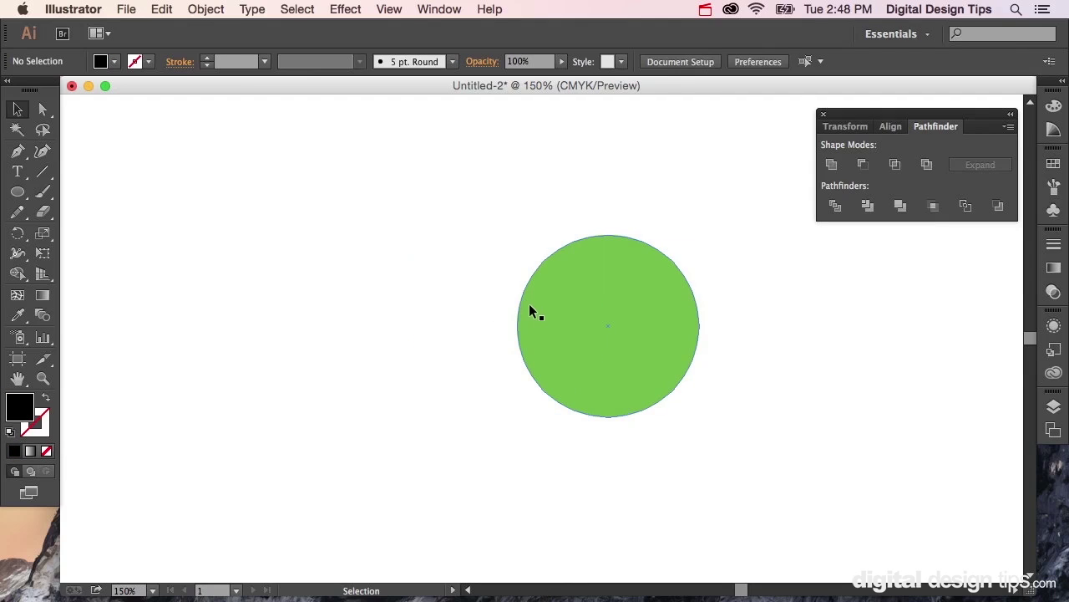
drag(560, 314, 476, 314)
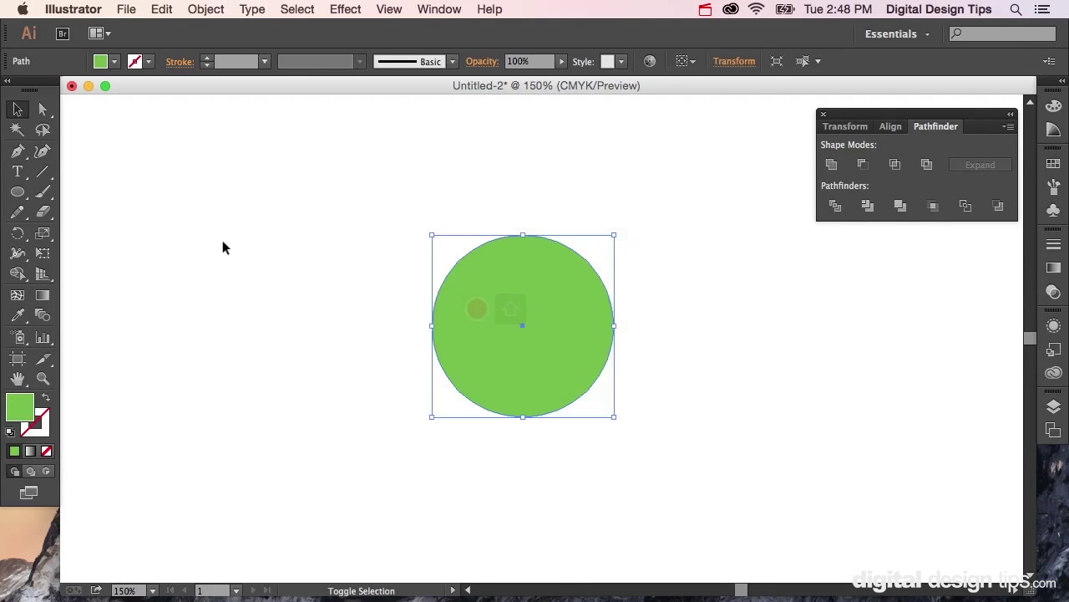
click(190, 181)
Add a letter D in Arial Black and scale it up over the circle
click(17, 170)
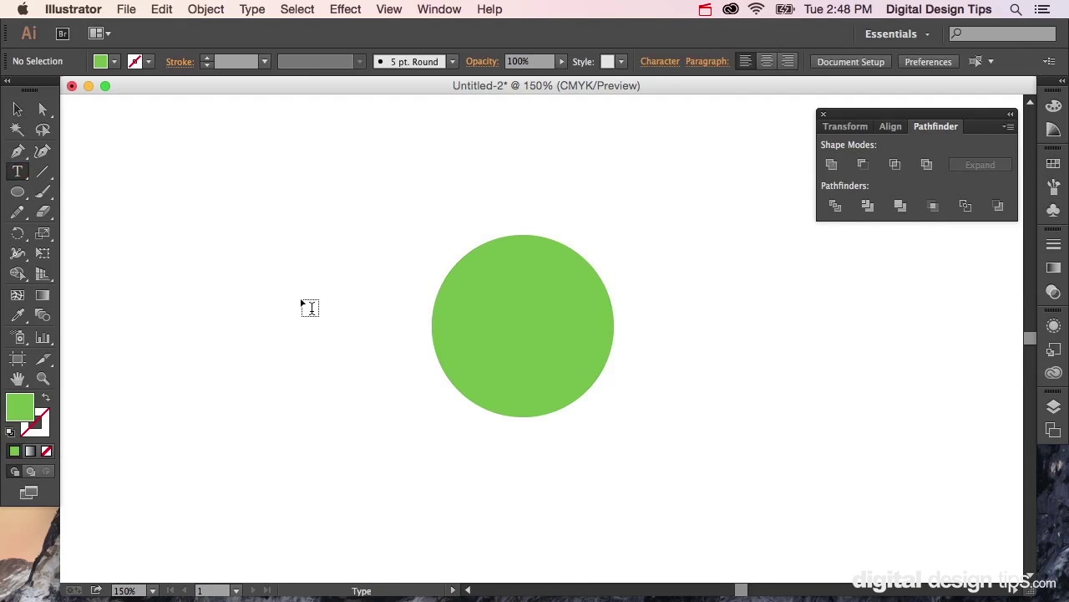
click(301, 298)
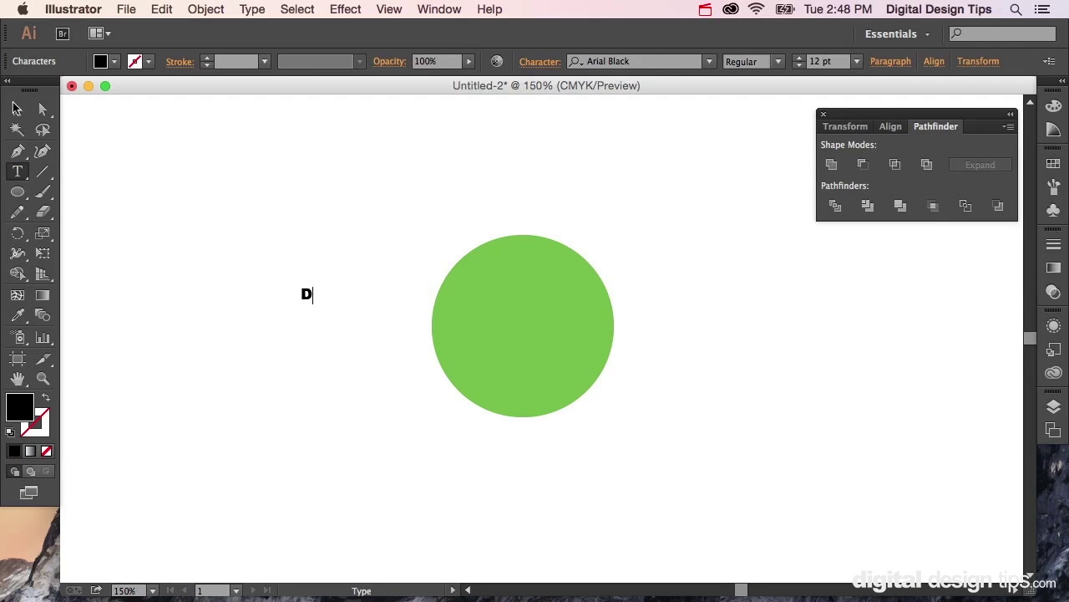
key(Escape)
drag(311, 300, 496, 446)
drag(400, 373, 560, 337)
Convert the letter D to outlines with Type > Create Outlines
click(206, 8)
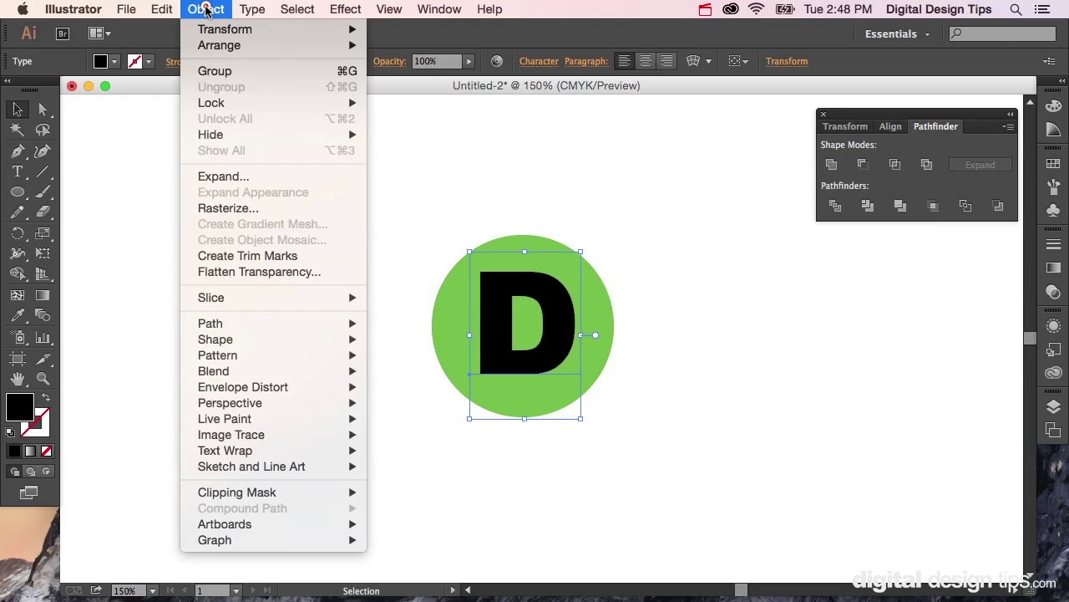
mouse_move(252, 9)
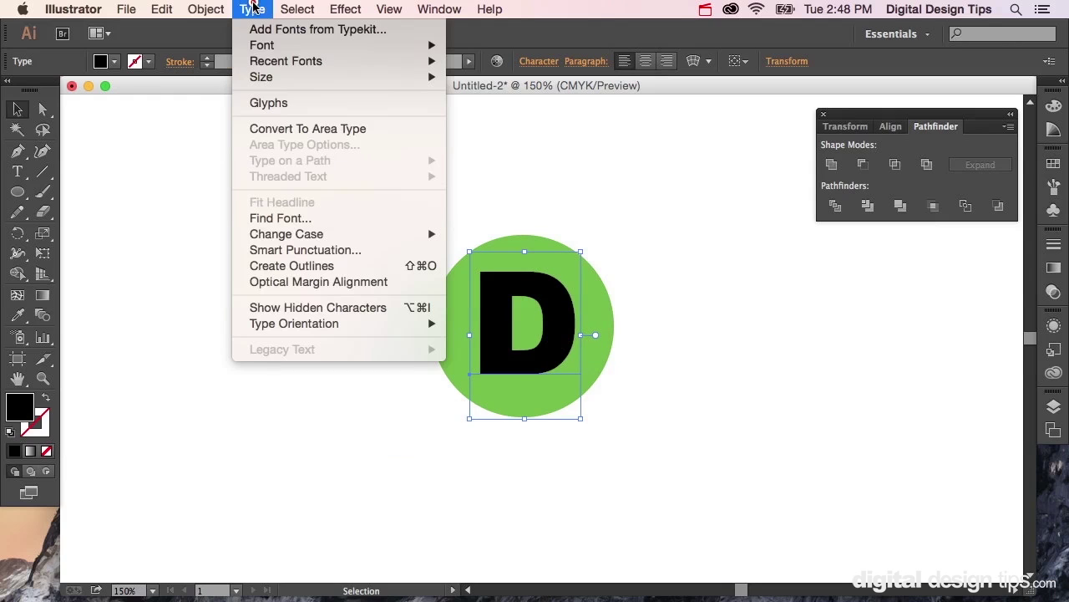
click(321, 266)
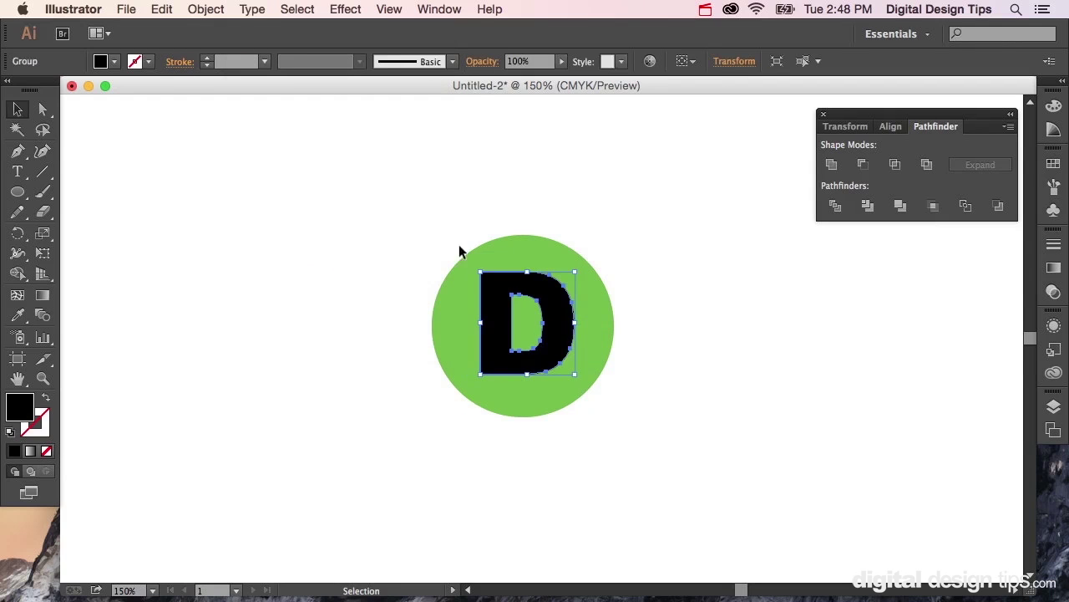
Nudge the outlined D into place, then cut it from the circle with Minus Front
click(681, 268)
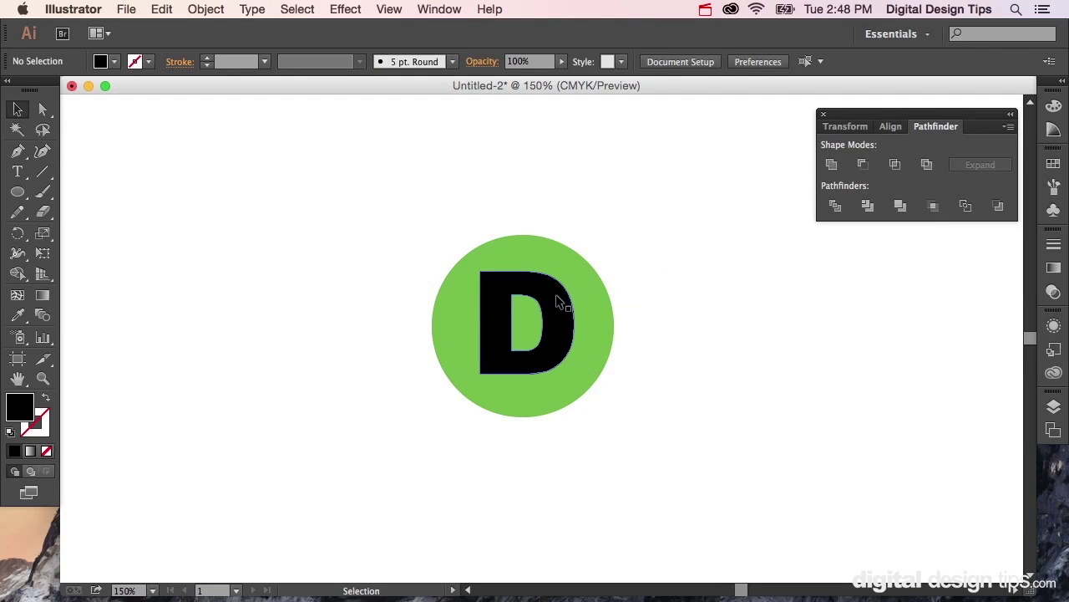
drag(562, 307, 567, 311)
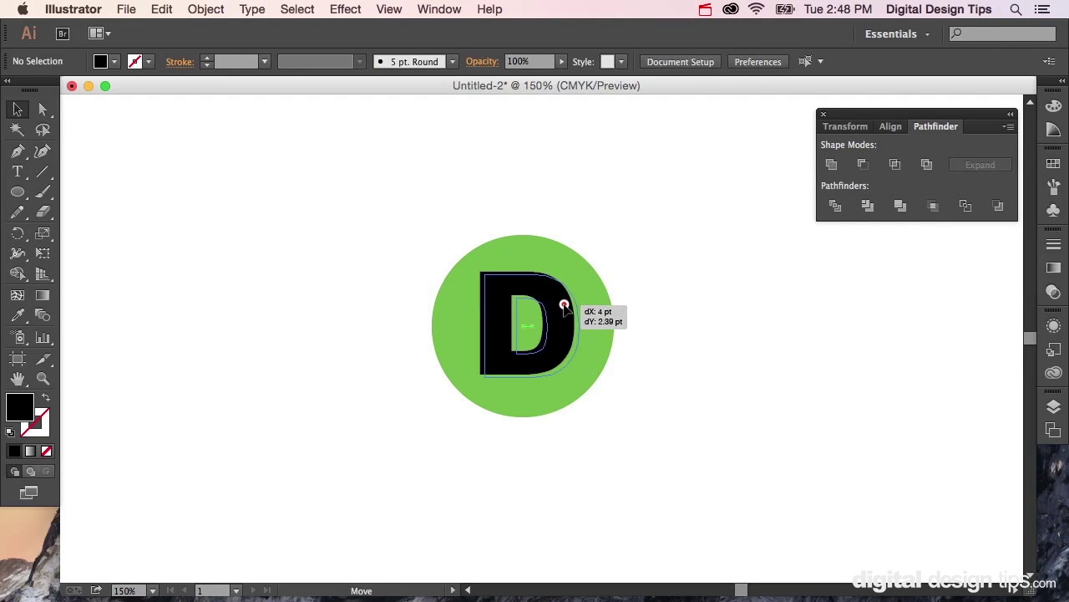
click(681, 270)
drag(655, 262, 510, 378)
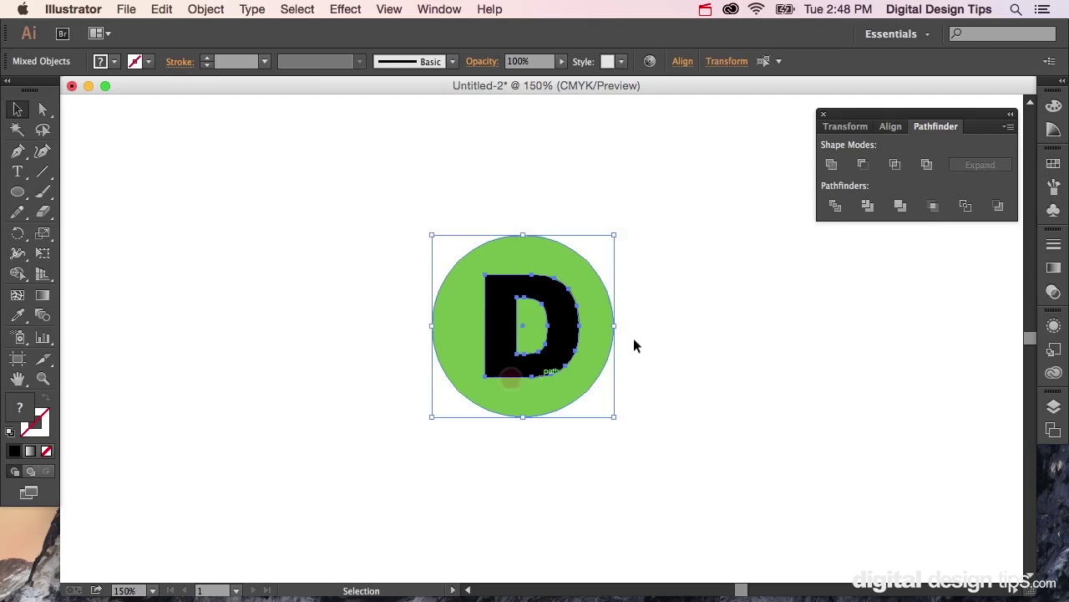
click(866, 166)
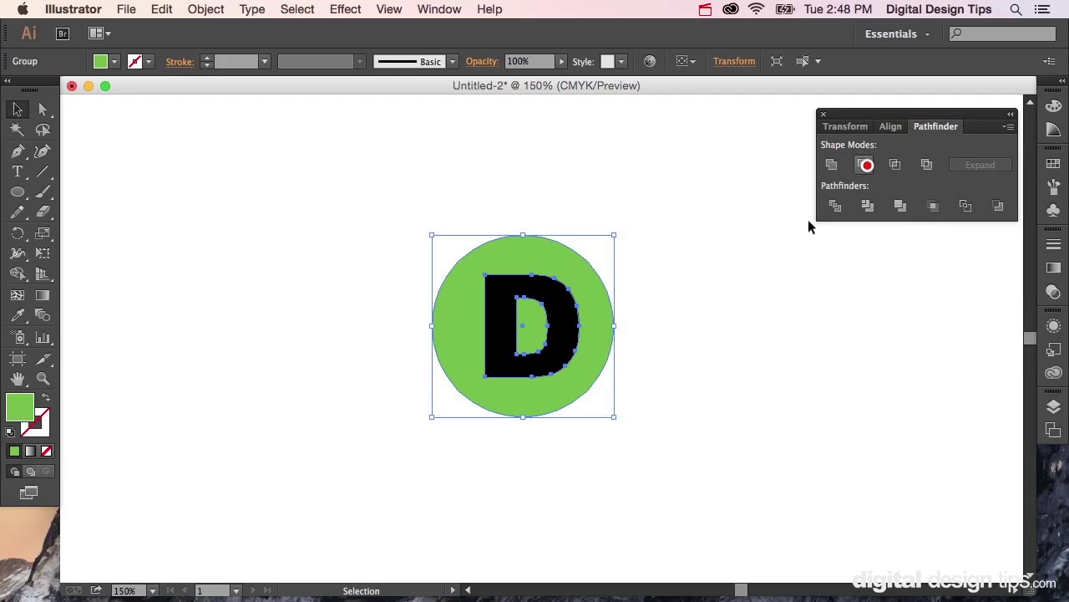
click(724, 367)
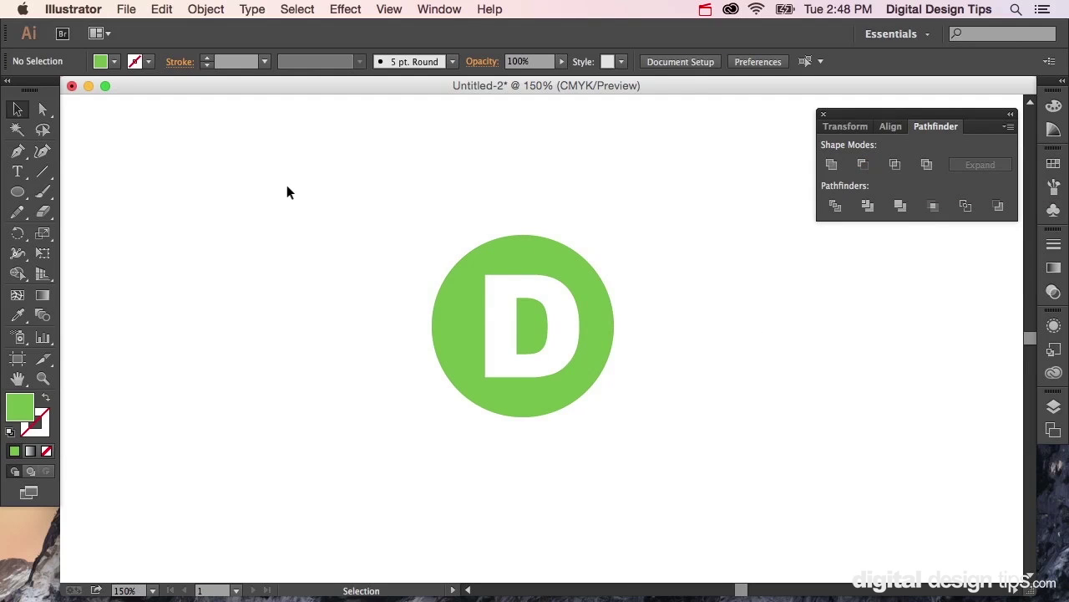
click(579, 305)
Draw a large rectangle over the circle and send it to the back
click(638, 286)
key(m)
drag(201, 163, 787, 486)
click(21, 109)
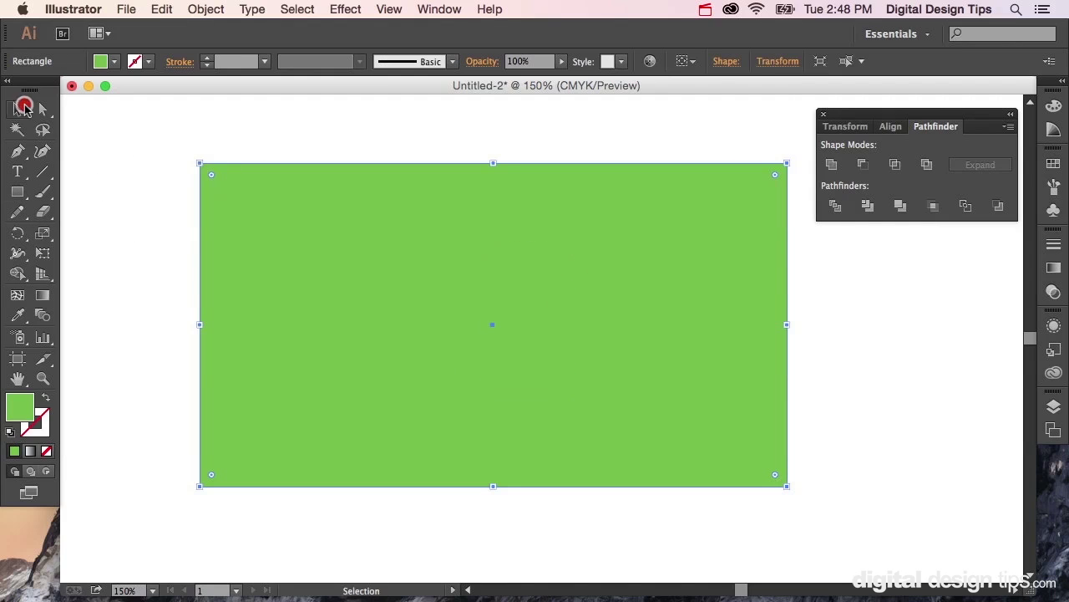
key(super+shift+bracketleft)
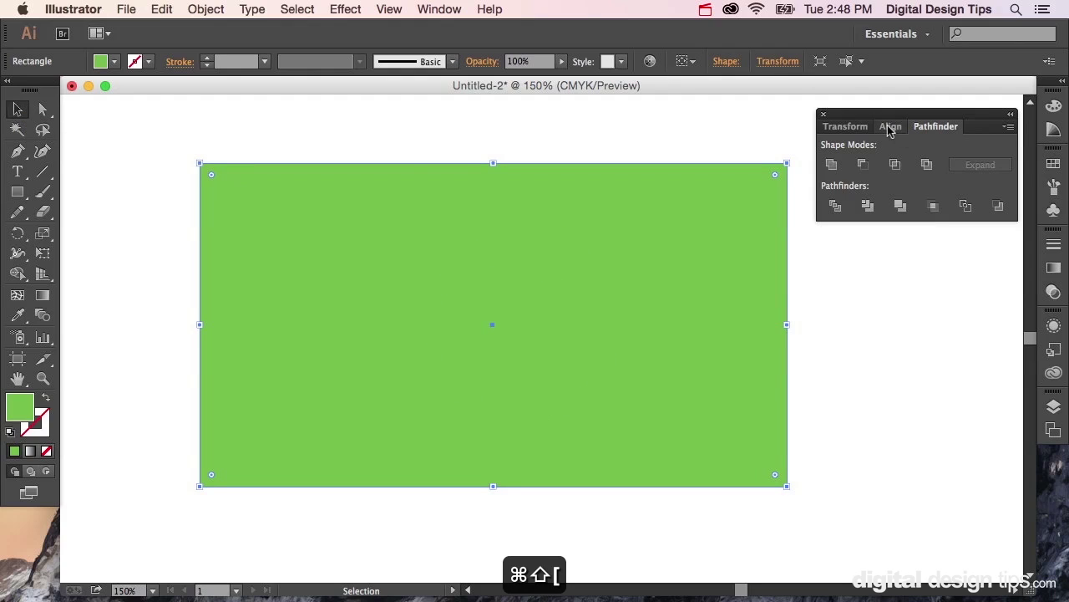
Fill the rectangle black and shift the circle, then undo both changes
click(1053, 107)
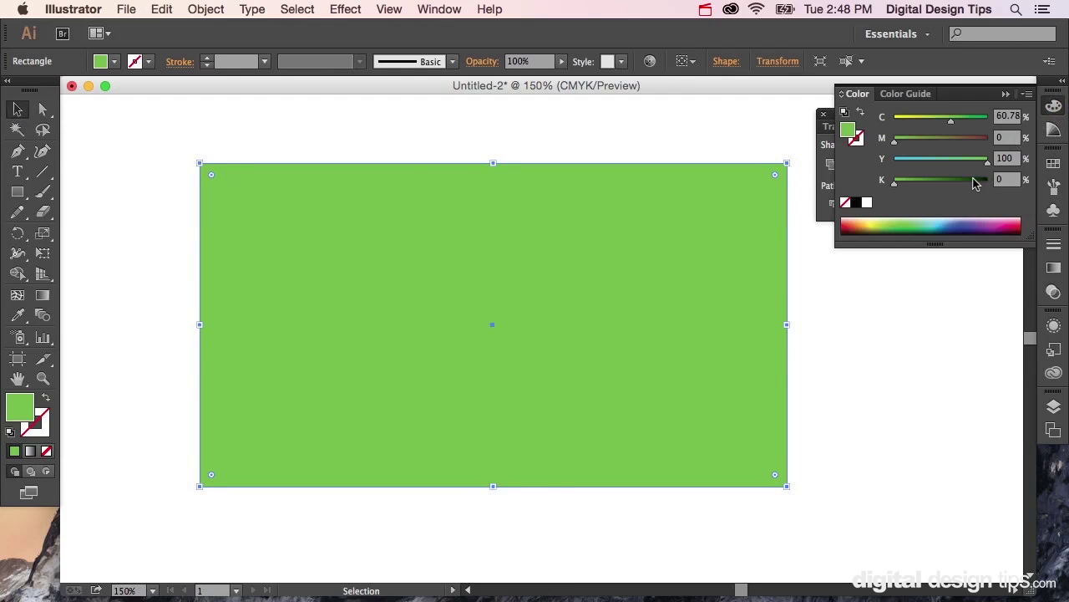
drag(973, 185, 991, 184)
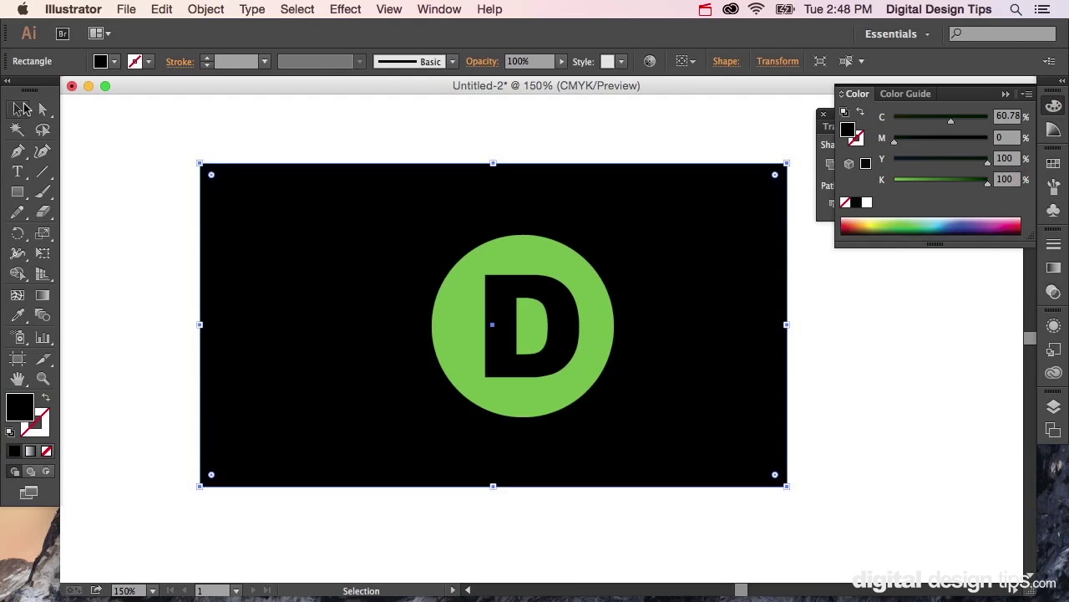
click(85, 132)
drag(532, 262, 503, 257)
click(909, 365)
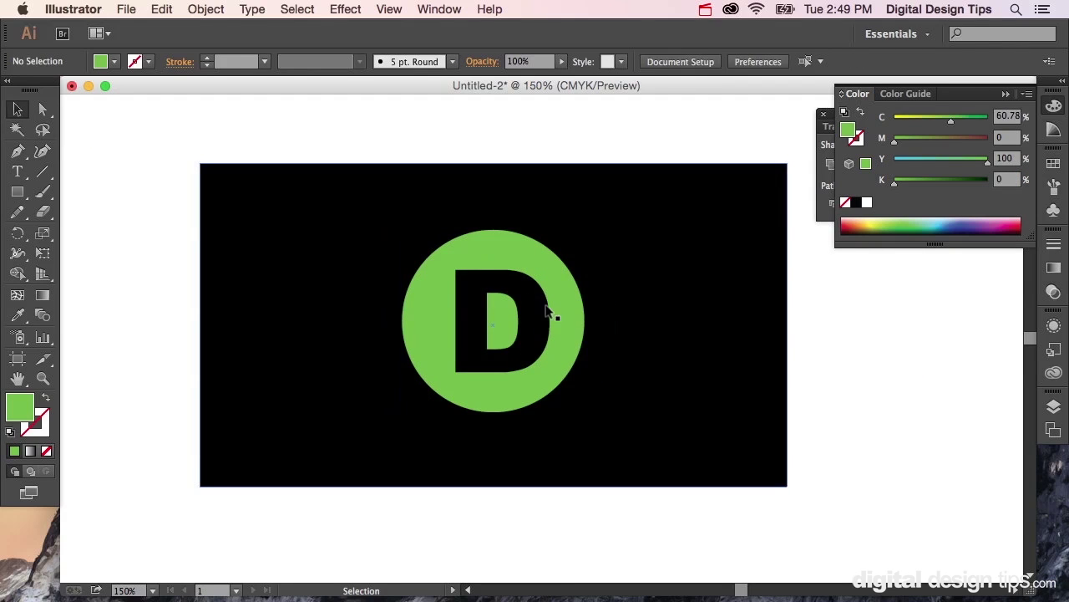
key(super+z)
key(super+z)
key(super+z)
key(super+z)
key(super+z)
key(super+z)
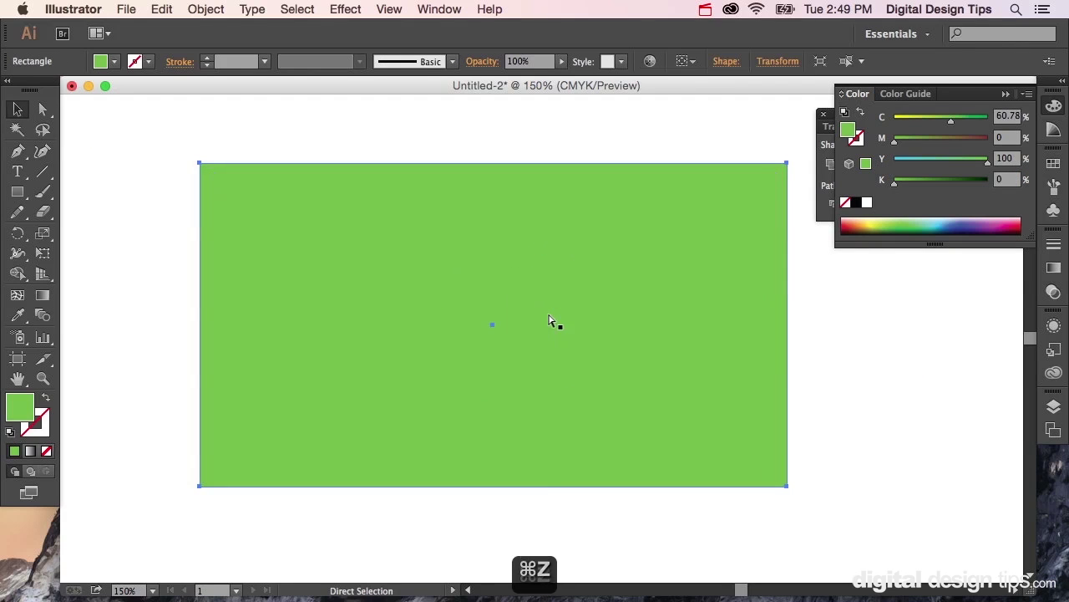
key(super+z)
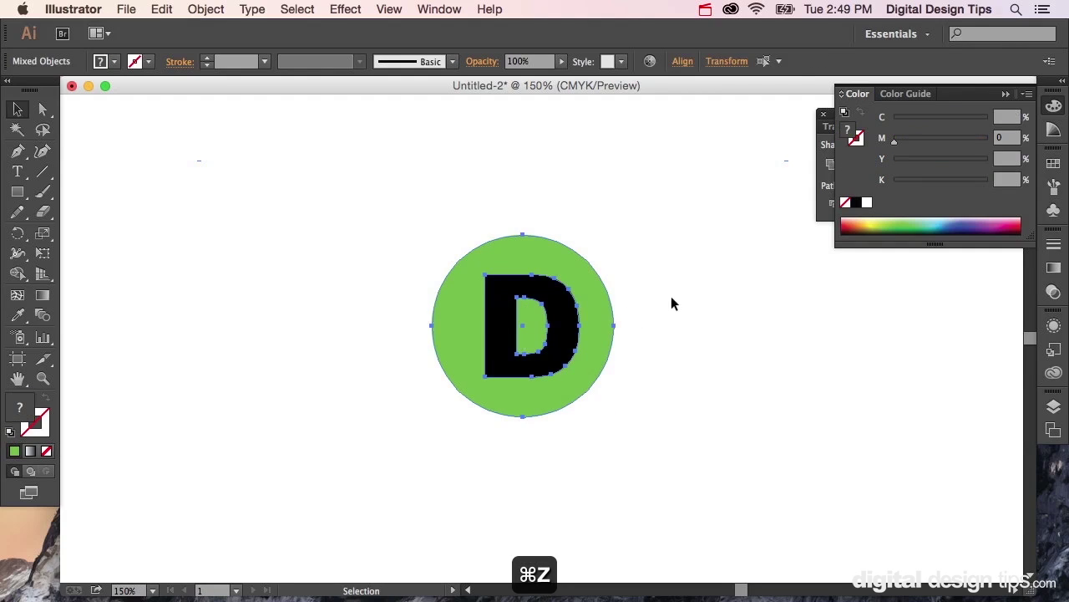
Select the circle and the D and apply Pathfinder Divide
click(681, 325)
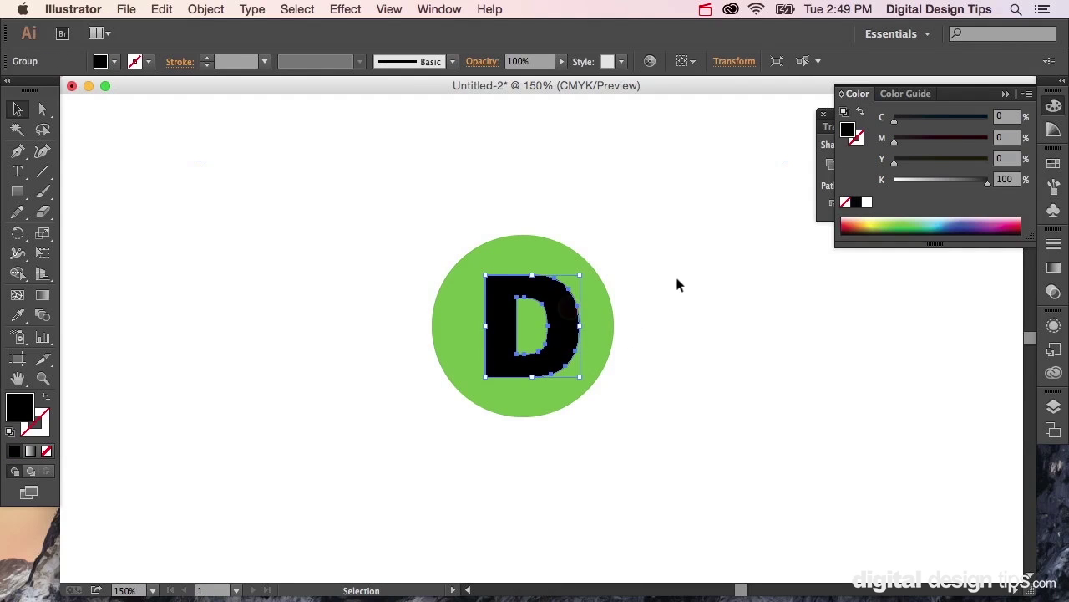
drag(675, 277, 442, 435)
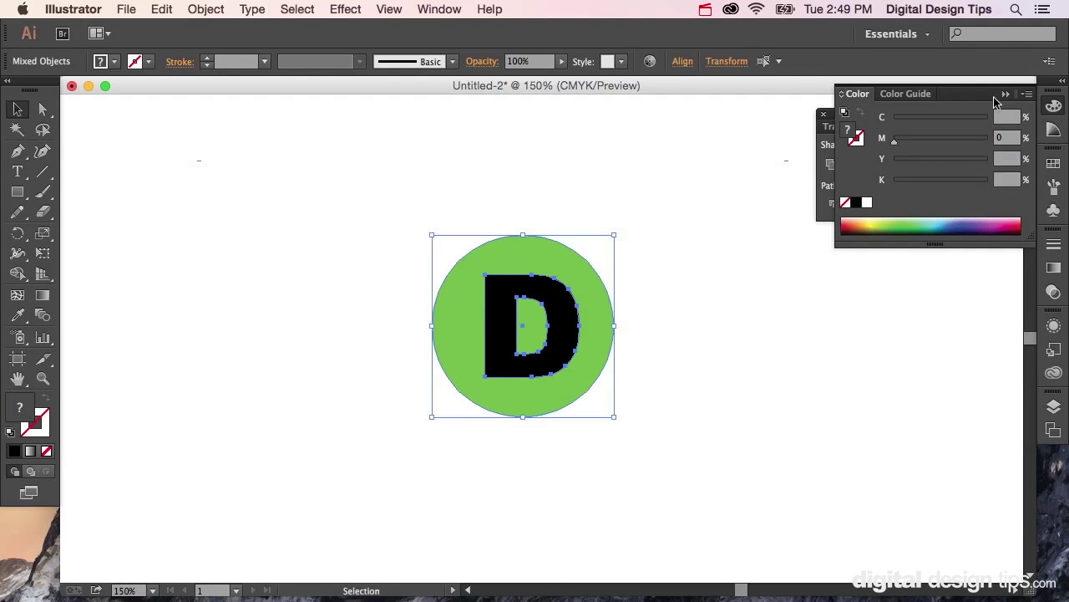
click(1006, 94)
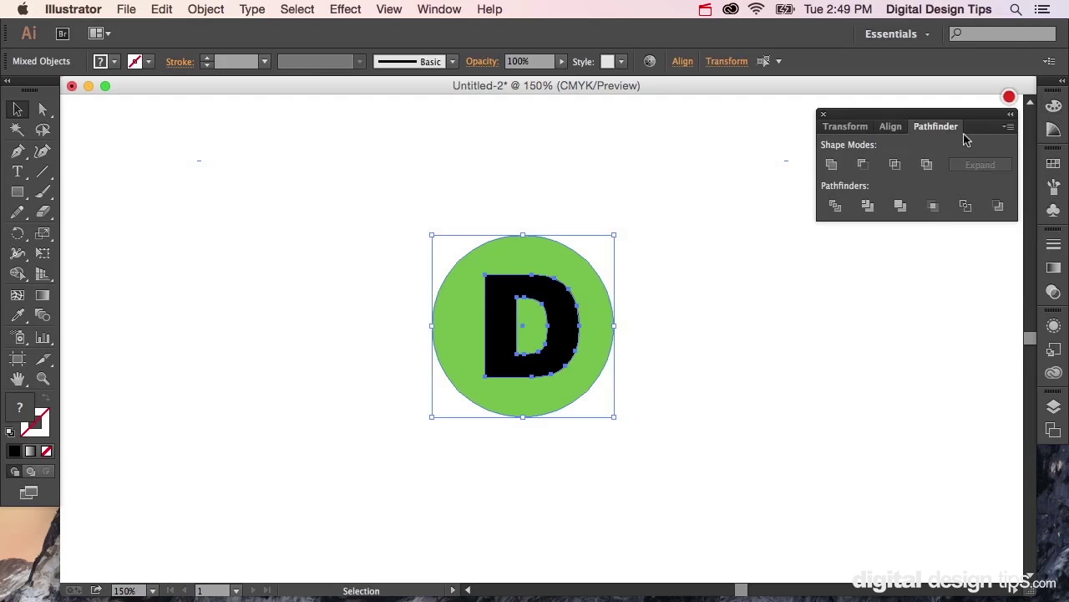
click(834, 206)
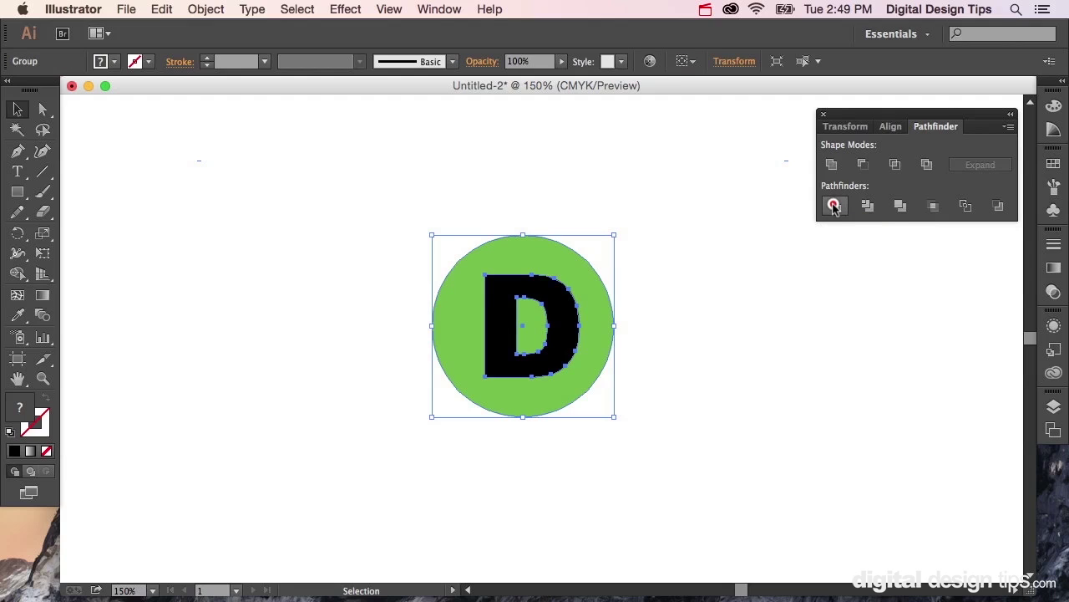
Ungroup the divided pieces and select the D shape on its own
click(687, 301)
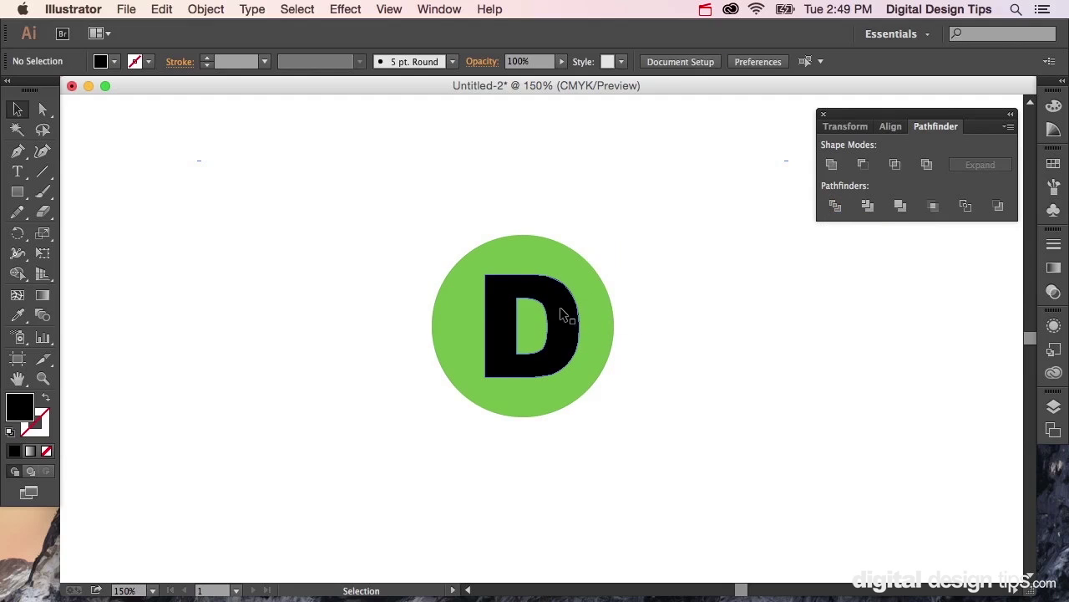
click(478, 404)
drag(477, 404, 414, 447)
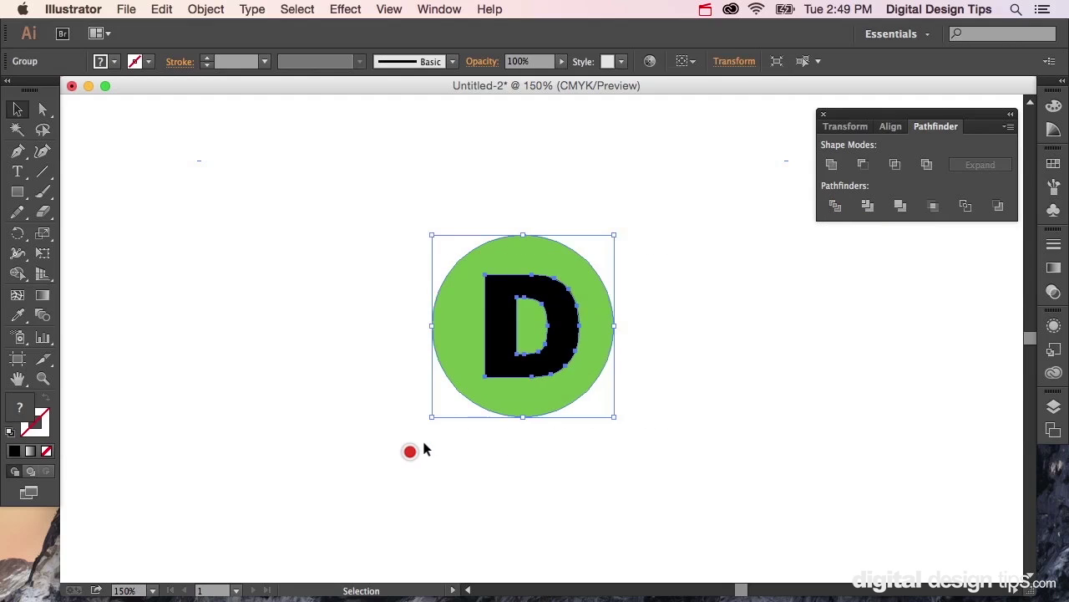
click(205, 8)
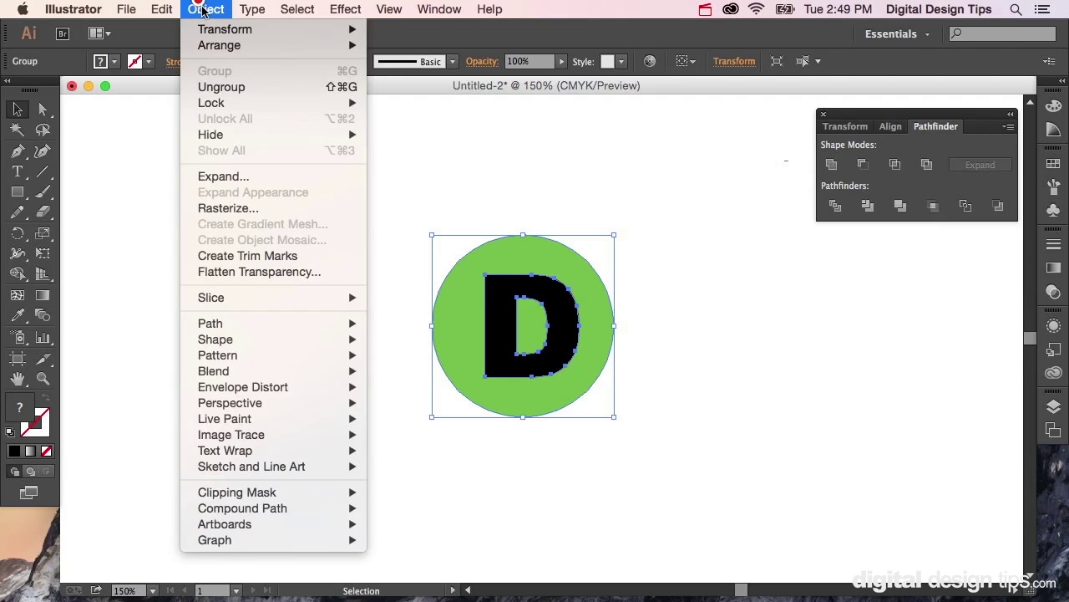
click(205, 86)
click(361, 323)
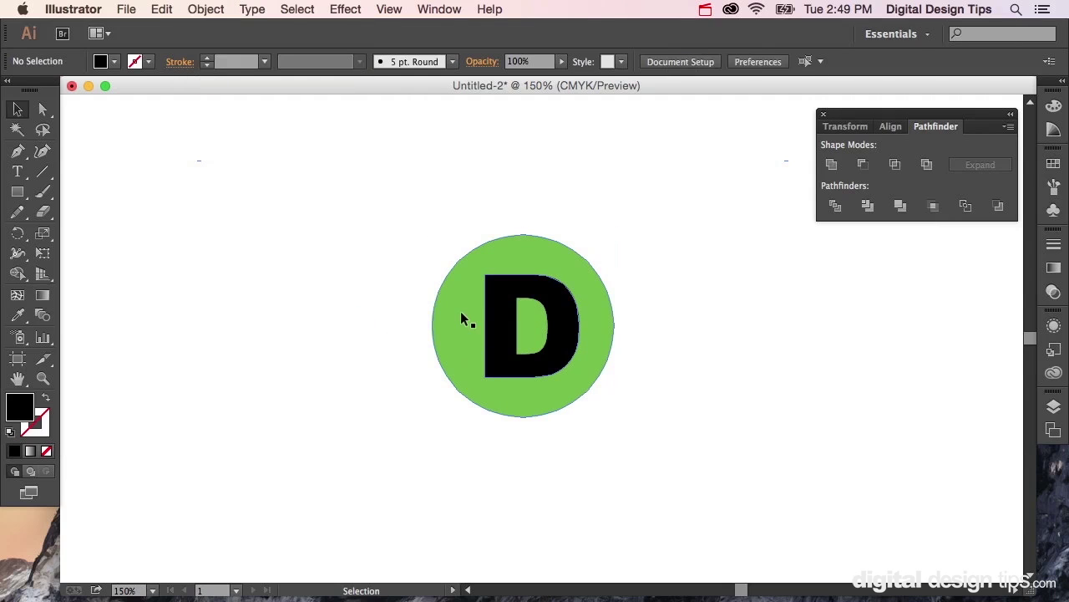
click(539, 320)
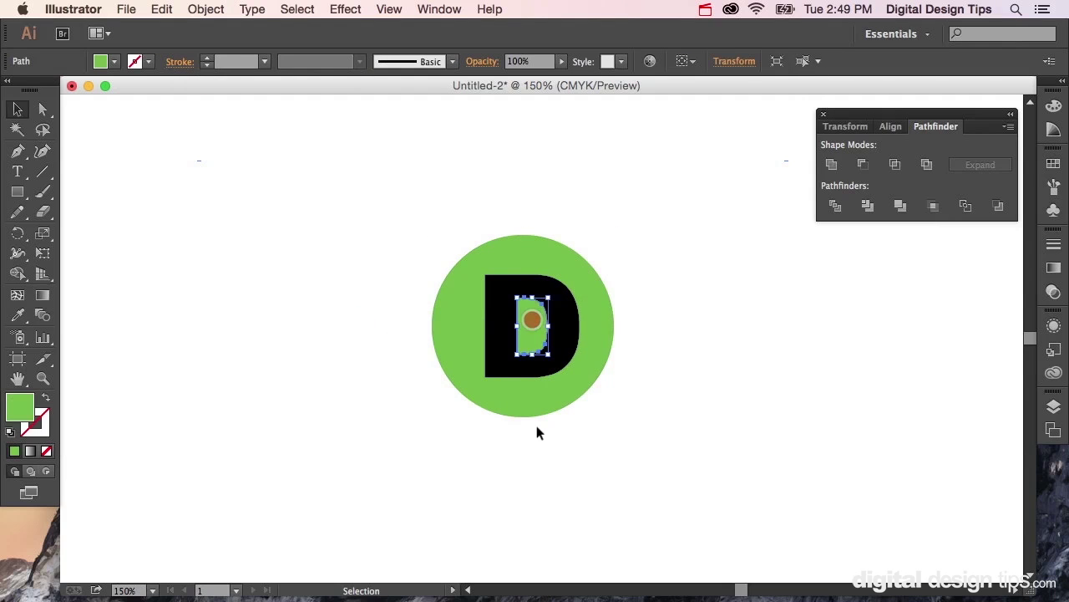
click(668, 437)
click(565, 310)
Delete the D piece for a white knockout and fill the counter black (K 100)
key(Delete)
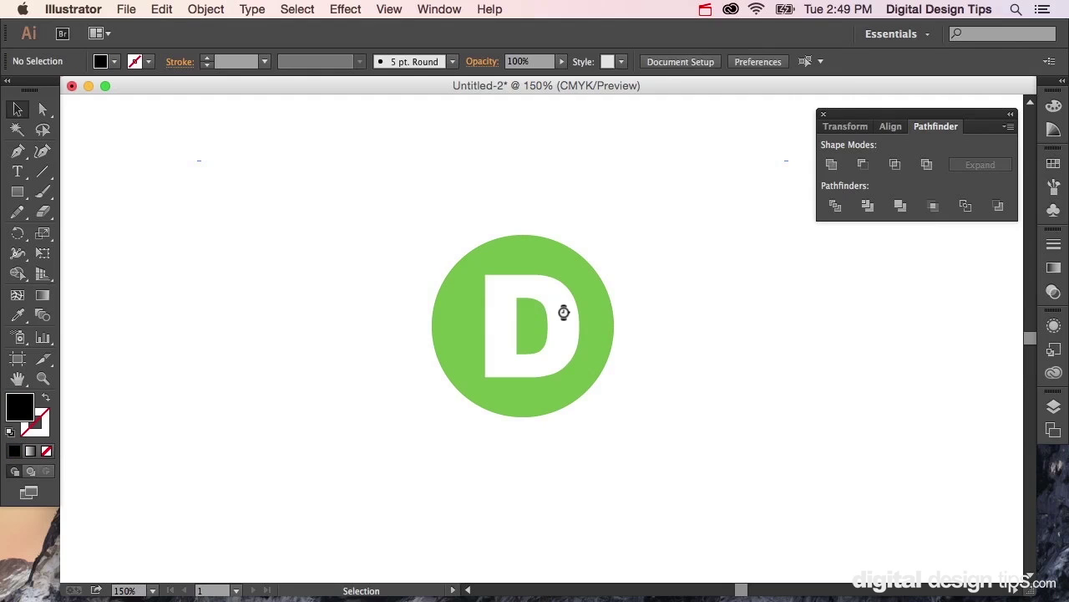
click(536, 326)
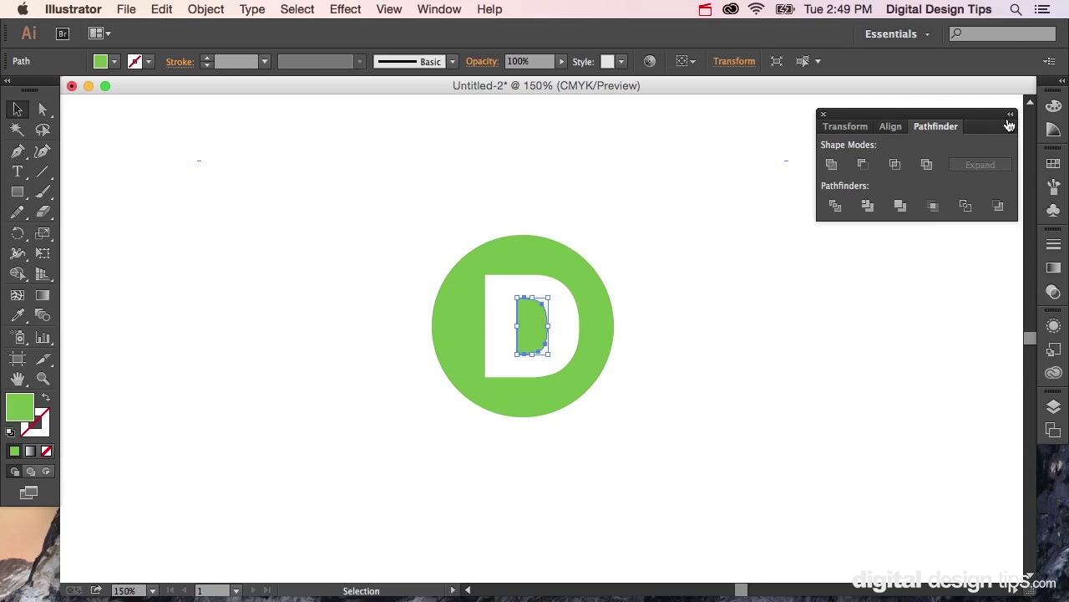
click(1055, 107)
drag(973, 182, 1024, 184)
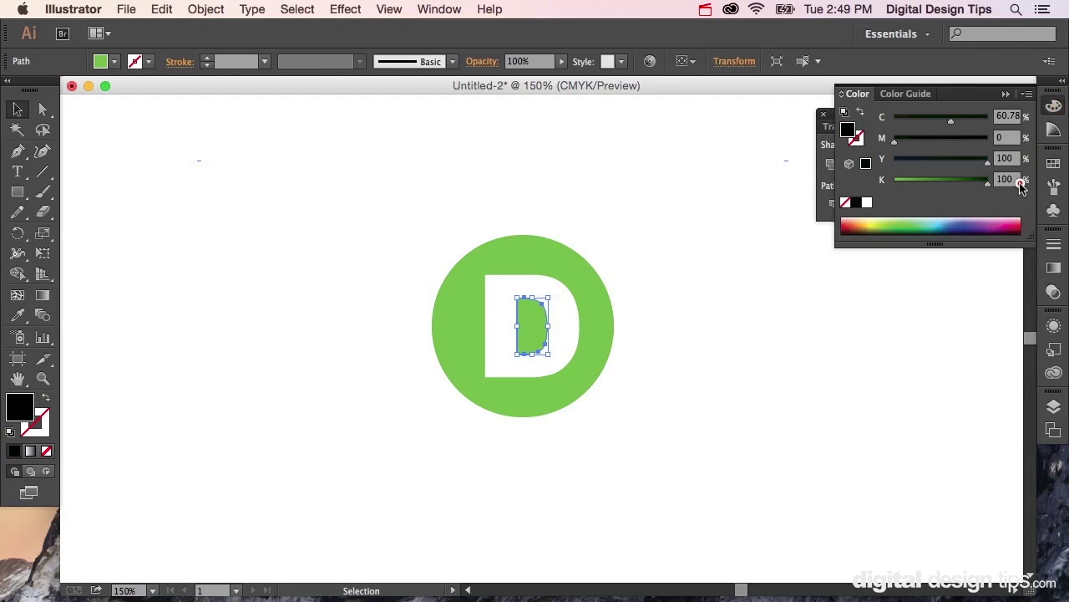
click(785, 404)
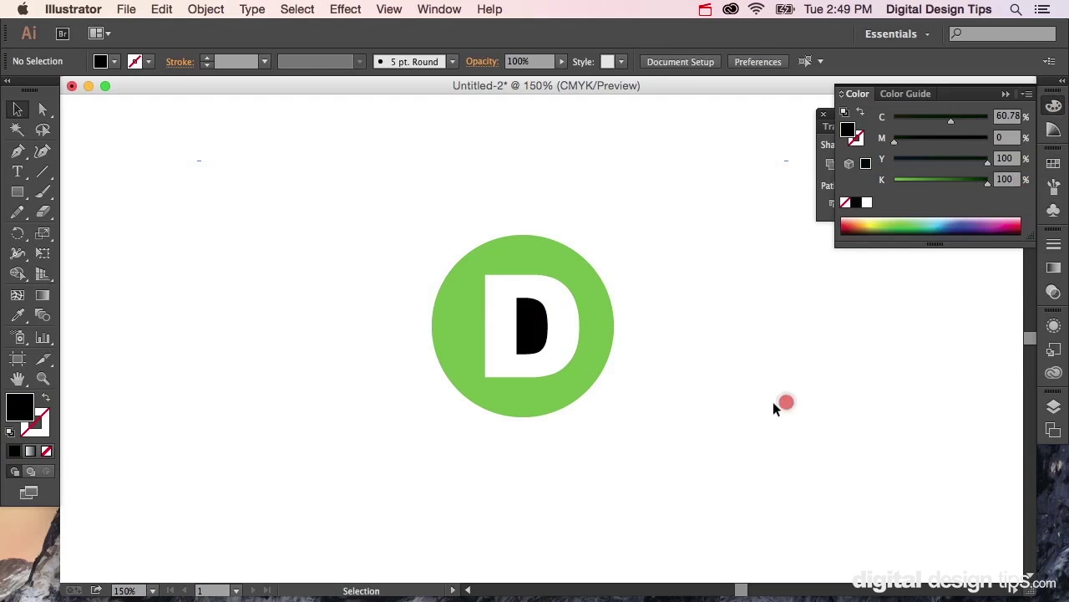
Select the circle and counter together and group them
click(594, 282)
click(524, 314)
click(711, 263)
drag(698, 242, 473, 432)
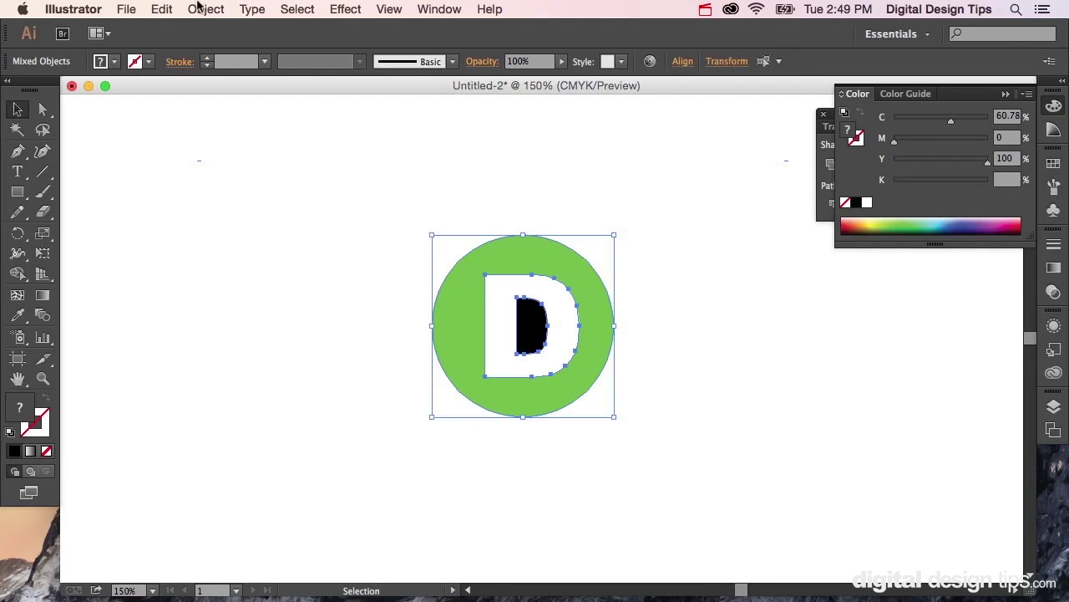
click(204, 9)
click(214, 70)
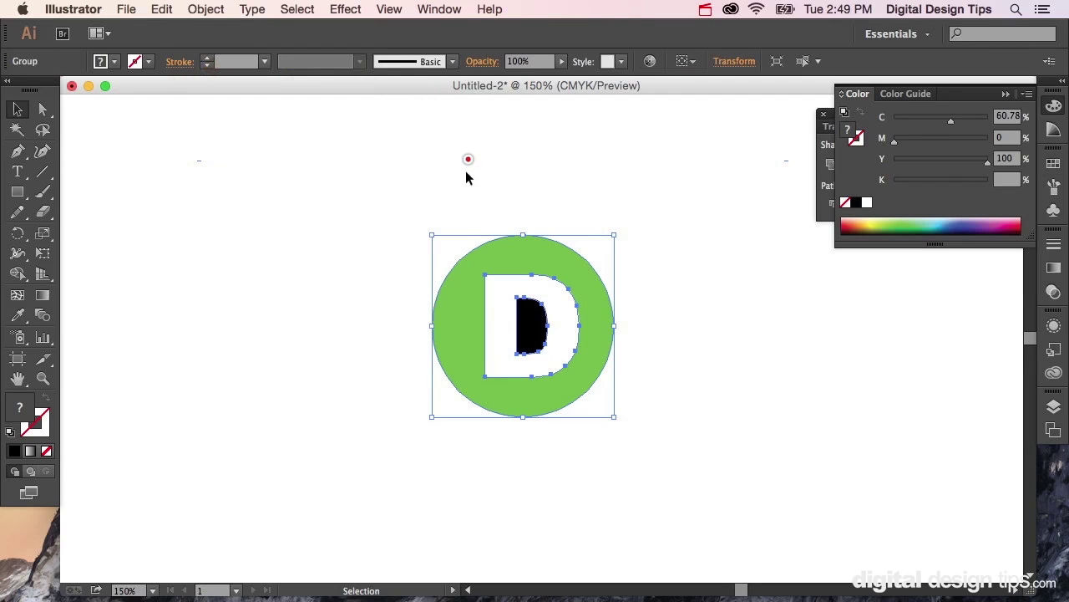
Reposition the grouped D logo on the artboard and close the Color panel
click(467, 171)
drag(463, 327, 311, 298)
click(571, 358)
drag(442, 291, 582, 308)
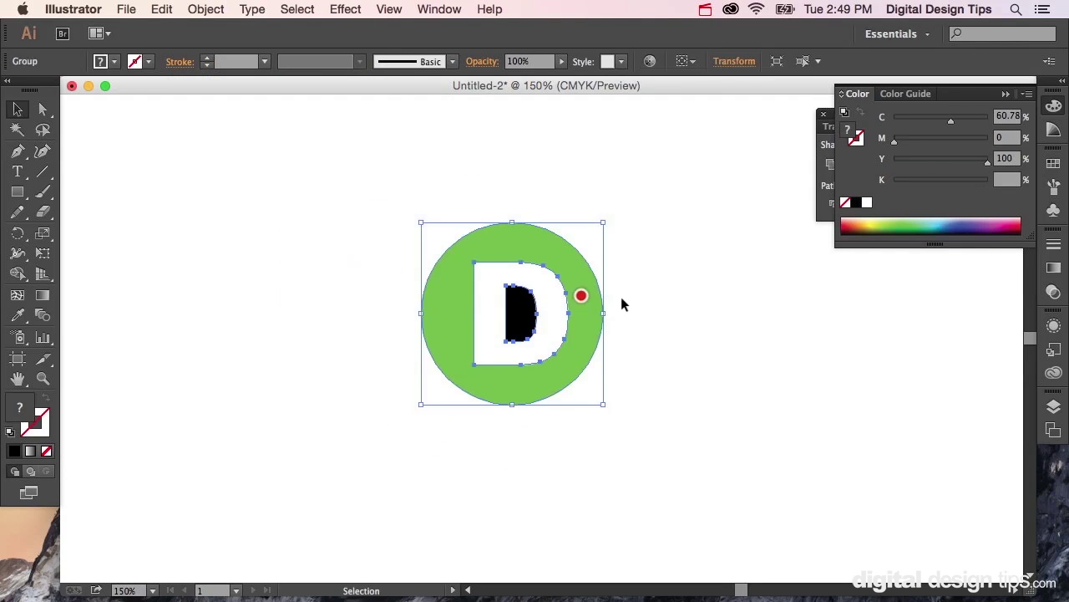
click(679, 259)
click(548, 247)
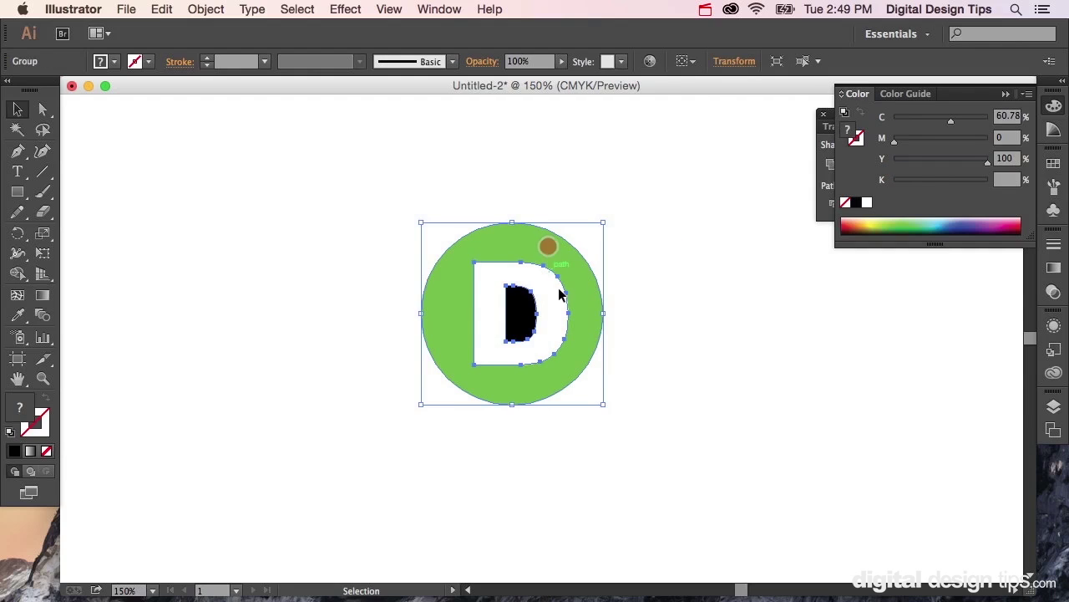
click(642, 306)
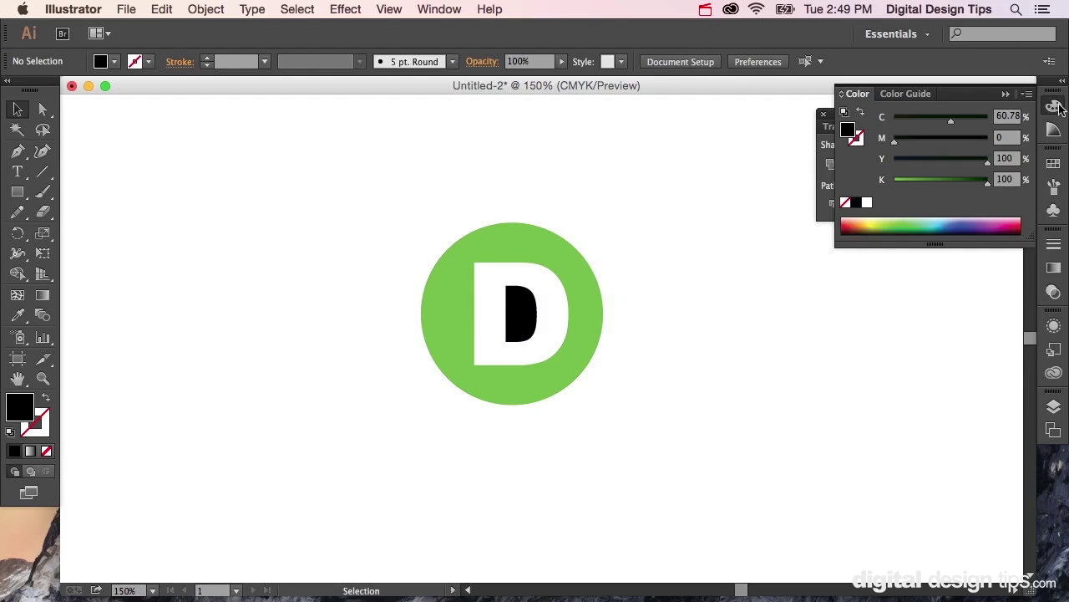
click(1006, 94)
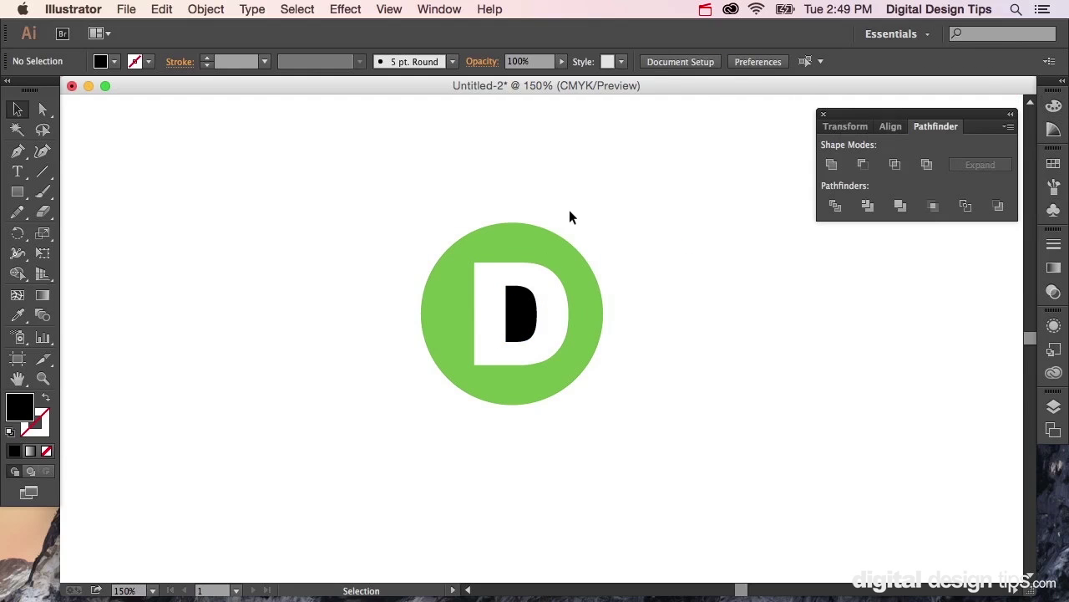